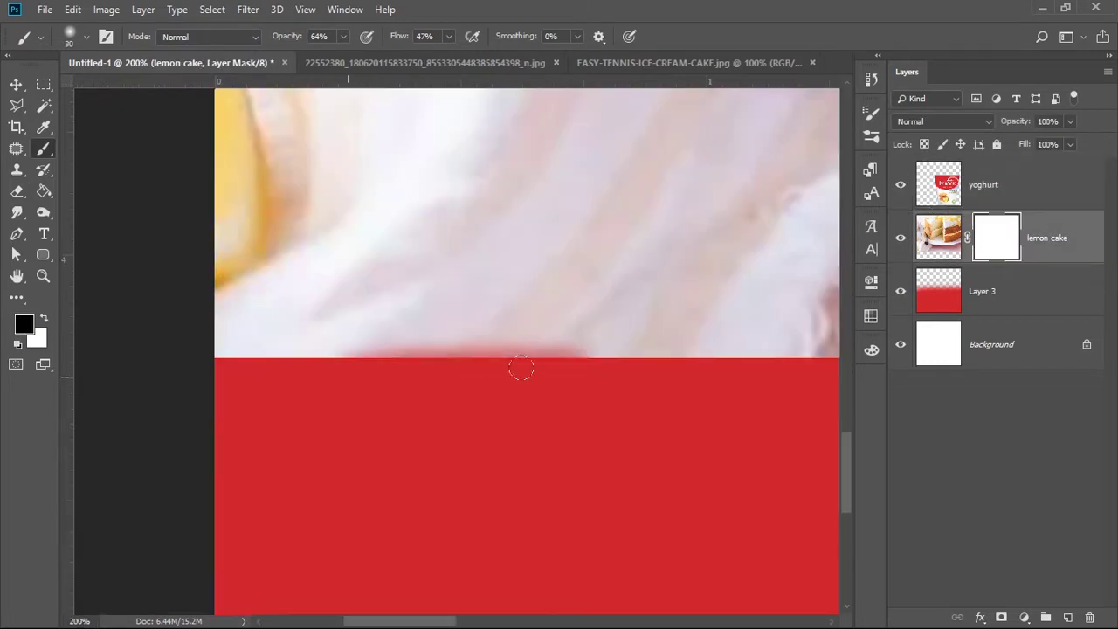
Paint black on the lemon cake mask along its bottom edge so red shows higher, then zoom out
{"action": "left_click_drag", "start_coordinate": [517, 367], "coordinate": [539, 370]}
{"action": "left_click_drag", "start_coordinate": [734, 350], "coordinate": [175, 367]}
{"action": "scroll", "coordinate": [757, 516], "scroll_direction": "down", "scroll_amount": 3}
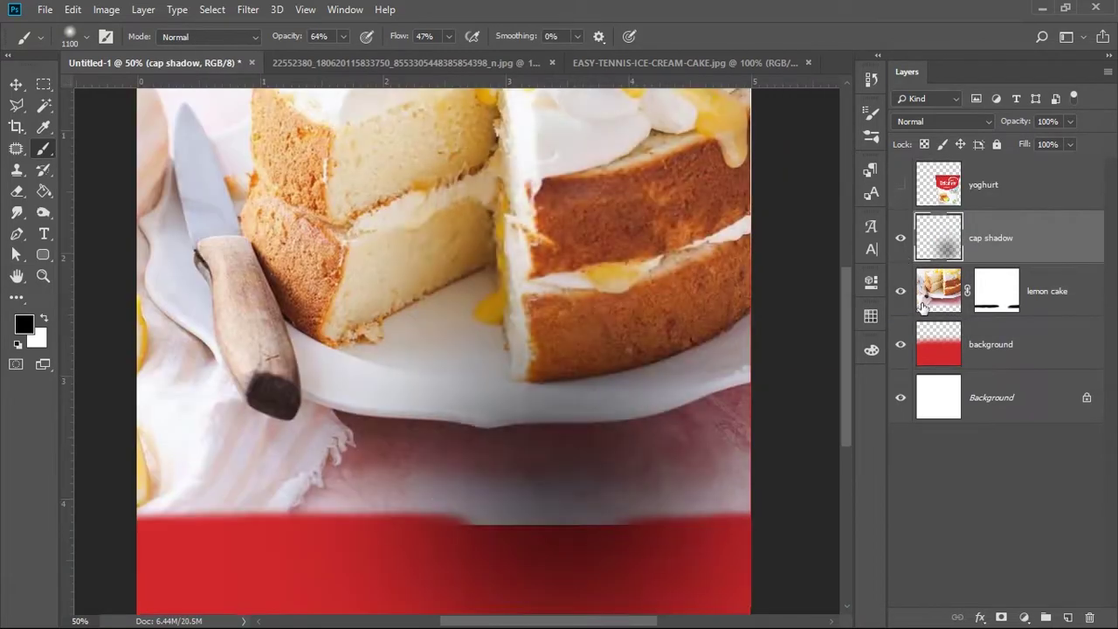
Show the yoghurt cup, stretch the cap shadow wider beneath it, and erase along the cup's bottom
{"action": "left_click", "coordinate": [900, 184]}
{"action": "key", "text": "ctrl+t"}
{"action": "left_click_drag", "start_coordinate": [195, 332], "coordinate": [87, 342]}
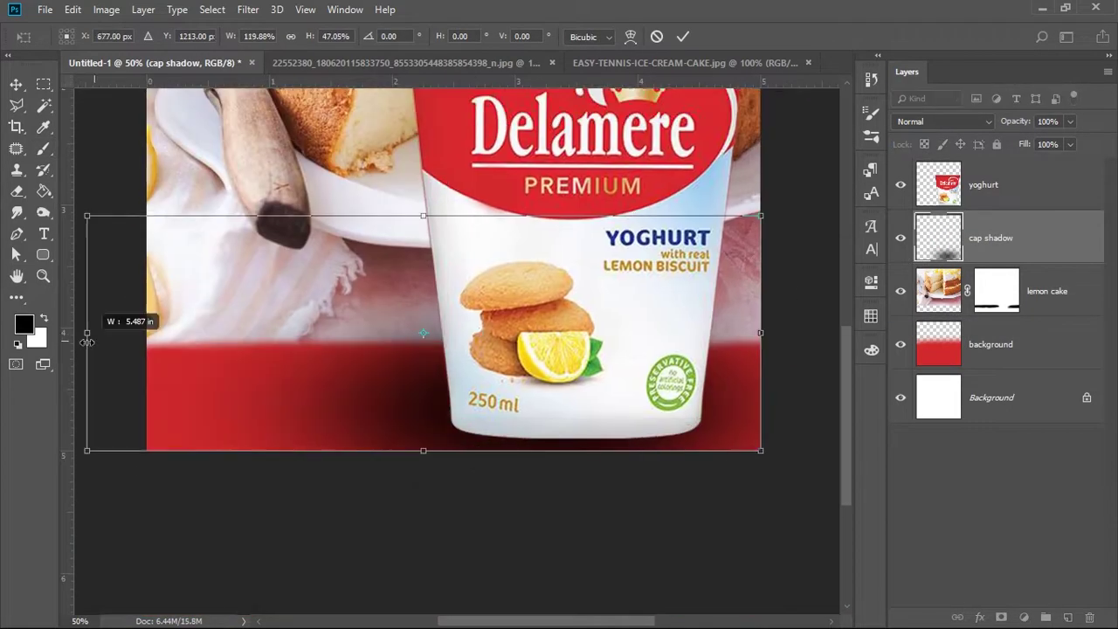
{"action": "left_click_drag", "start_coordinate": [748, 333], "coordinate": [730, 355]}
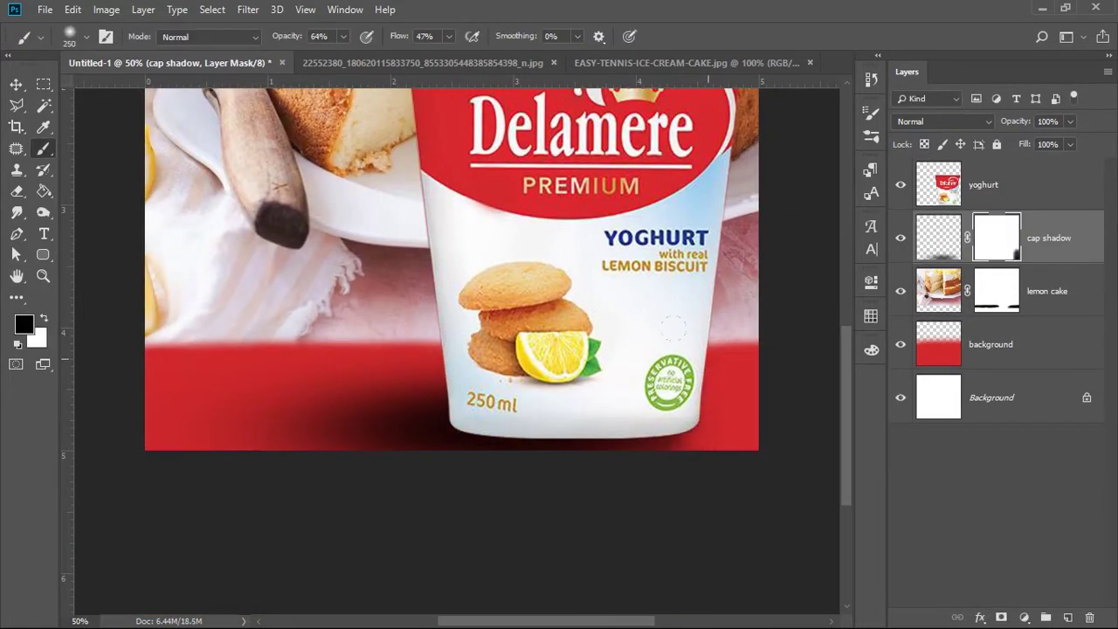
{"action": "left_click_drag", "start_coordinate": [683, 440], "coordinate": [549, 441]}
Resize the cap shadow to sit under the cup and soften its edge
{"action": "key", "text": "ctrl+t"}
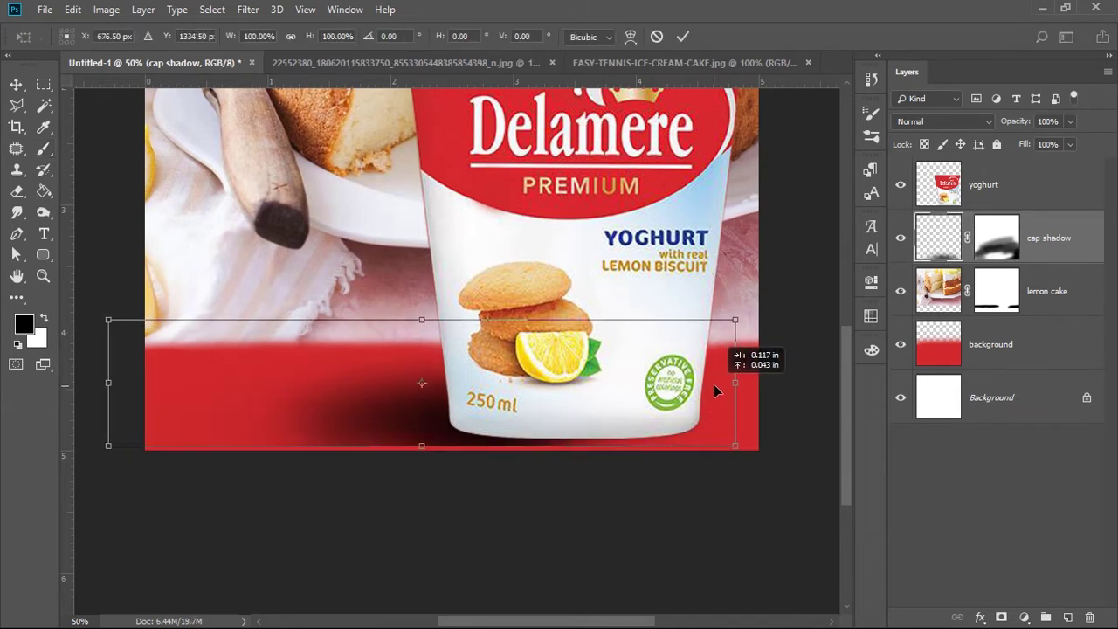
{"action": "left_click_drag", "start_coordinate": [724, 384], "coordinate": [769, 367]}
{"action": "key", "text": "Return"}
{"action": "left_click_drag", "start_coordinate": [482, 450], "coordinate": [350, 433]}
{"action": "scroll", "coordinate": [672, 415], "scroll_direction": "down", "scroll_amount": 2}
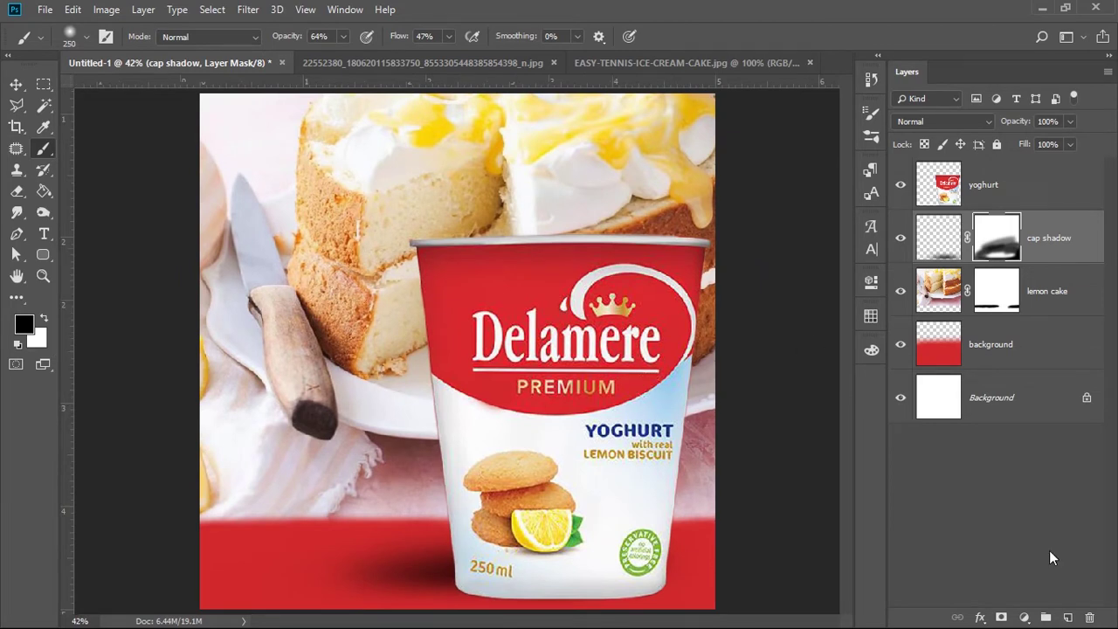
Add a Color Balance adjustment to lemon cake with Red +100, Green +18 and Blue +24
{"action": "key", "text": "v"}
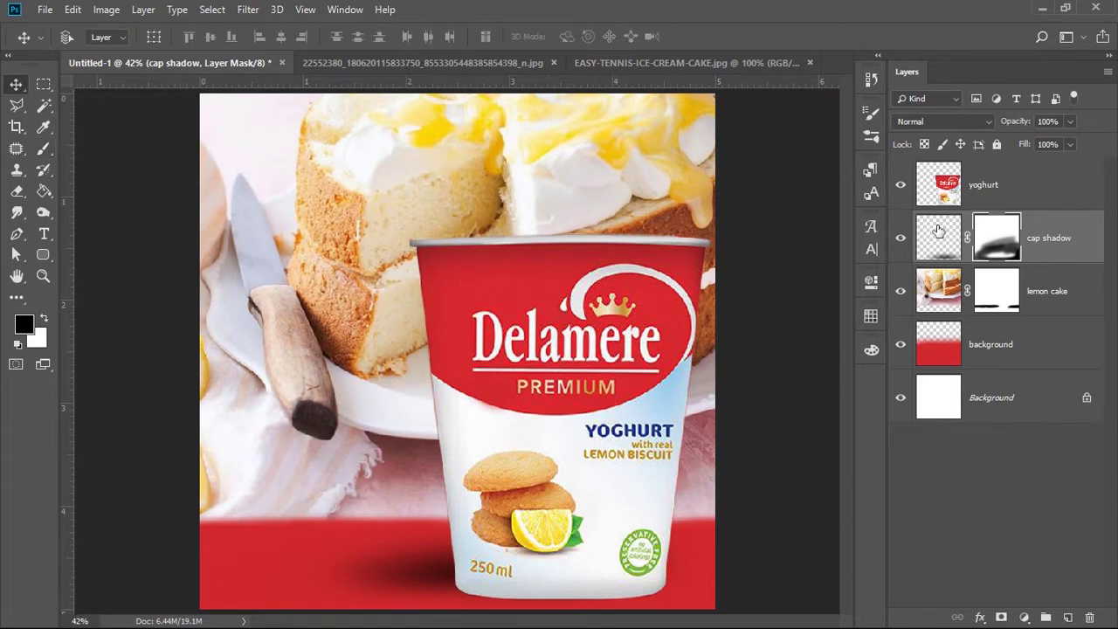
{"action": "left_click", "coordinate": [1034, 284]}
{"action": "left_click", "coordinate": [1025, 618]}
{"action": "left_click", "coordinate": [1023, 472]}
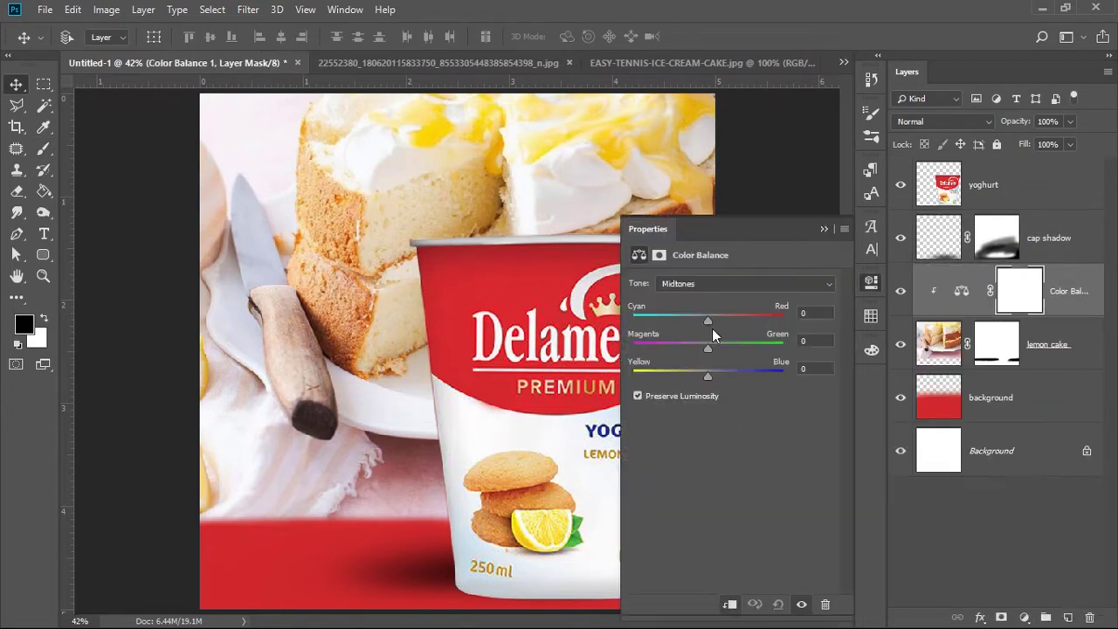
{"action": "left_click_drag", "start_coordinate": [707, 320], "coordinate": [783, 320]}
{"action": "mouse_move", "coordinate": [707, 348]}
{"action": "left_mouse_down"}
{"action": "mouse_move", "coordinate": [674, 349]}
{"action": "mouse_move", "coordinate": [732, 347]}
{"action": "left_mouse_up"}
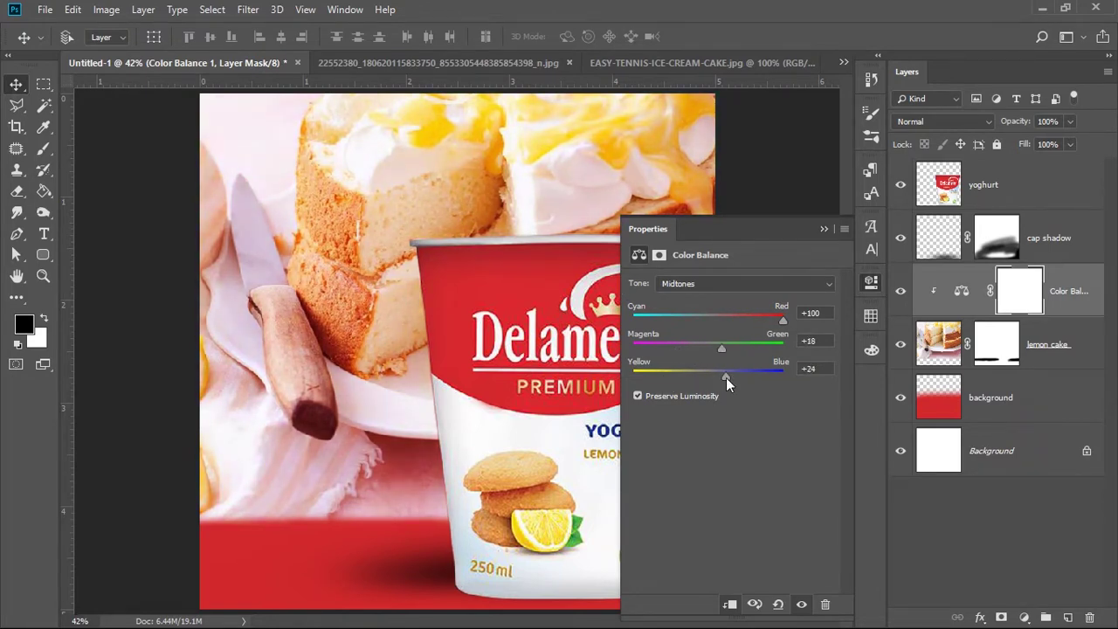
Select the lemon cake layer and zoom in on the top of the cake
{"action": "left_click", "coordinate": [1013, 365]}
{"action": "key", "text": "ctrl+plus"}
{"action": "scroll", "coordinate": [224, 311], "scroll_direction": "up", "scroll_amount": 3}
{"action": "key", "text": "l"}
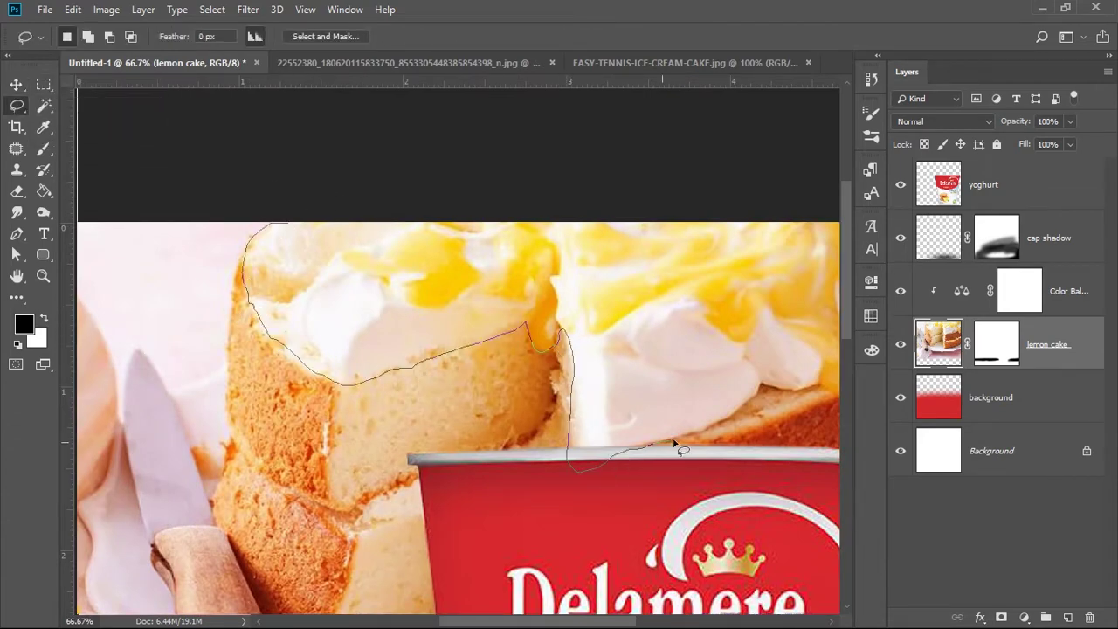
Lasso the cream topping and add a Hue/Saturation adjustment limited to it
{"action": "left_click_drag", "start_coordinate": [673, 140], "coordinate": [96, 263]}
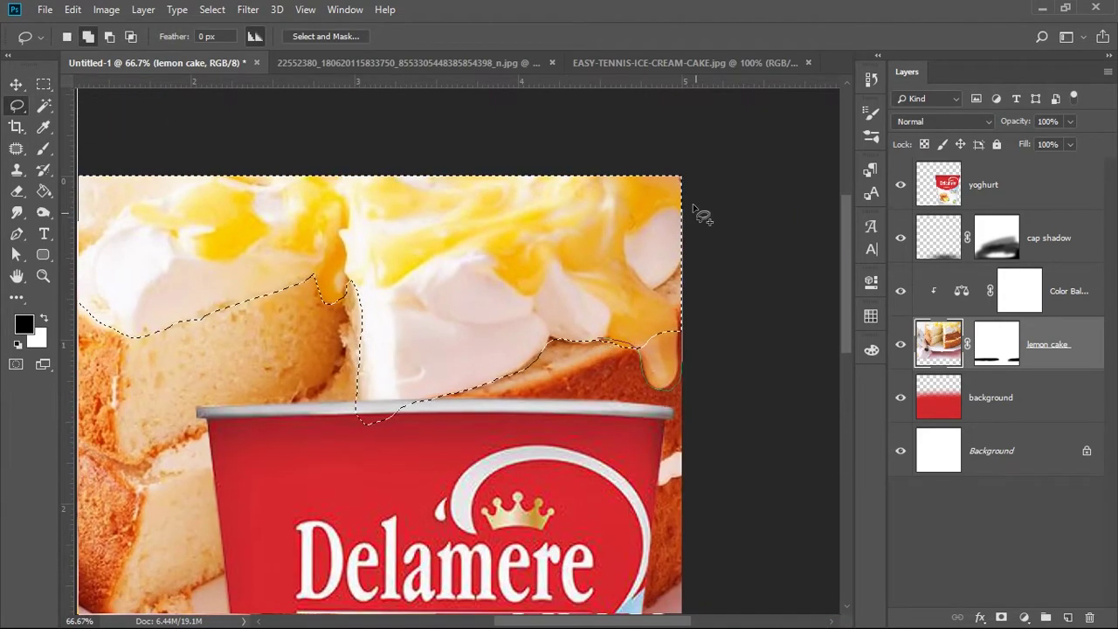
{"action": "key", "text": "ctrl+shift+alt+n"}
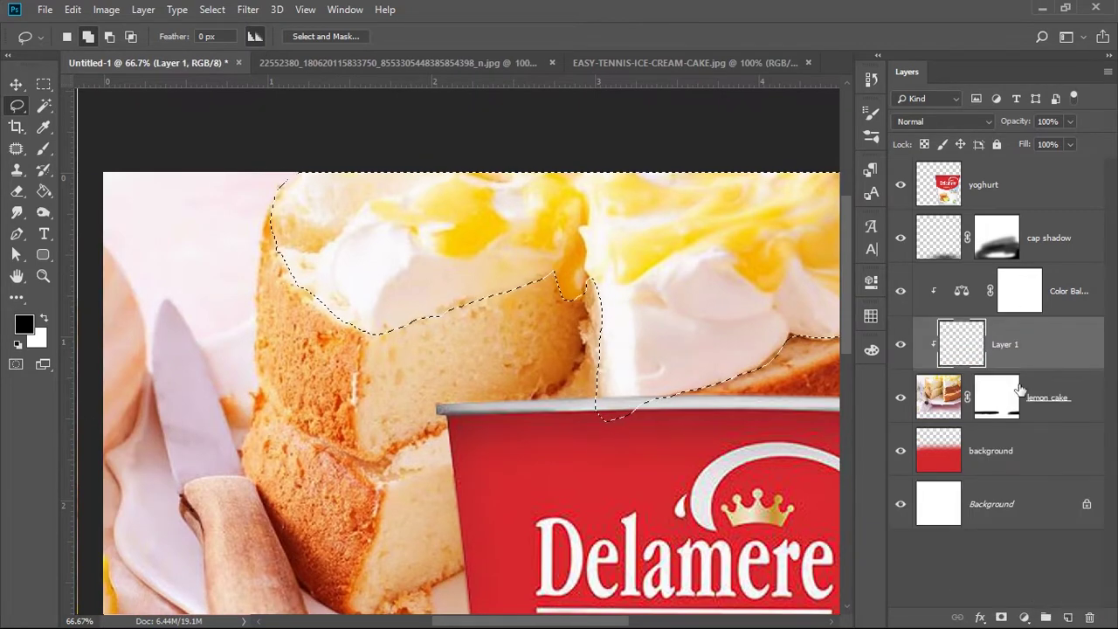
{"action": "left_click", "coordinate": [1025, 618]}
{"action": "left_click", "coordinate": [1017, 465]}
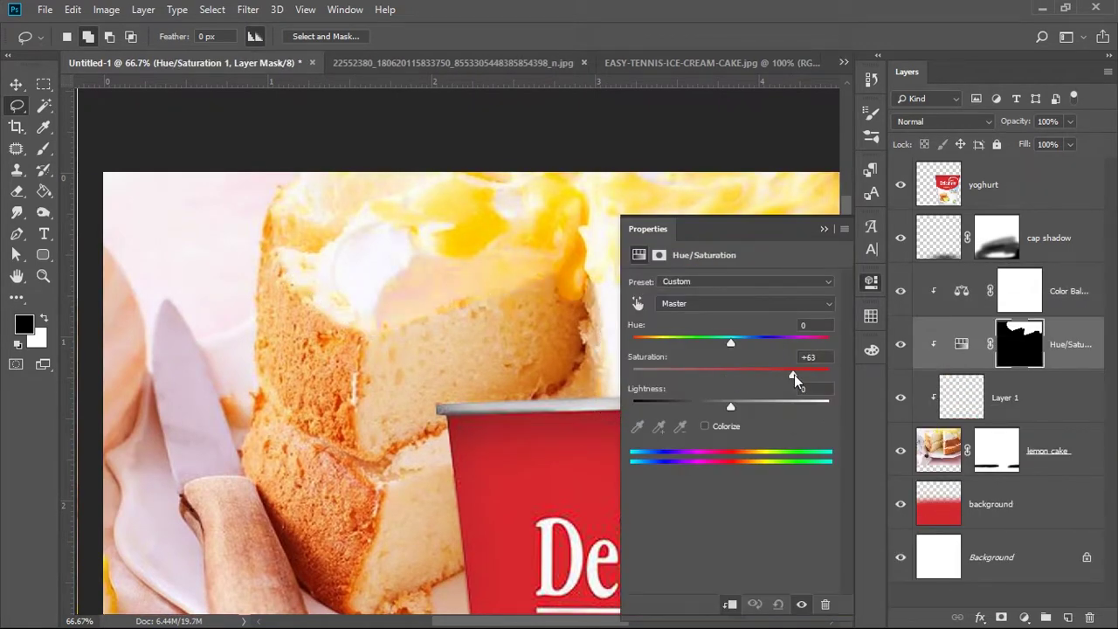
Colorize the cream tint with Saturation 100, Lightness +28 and layer opacity 67%
{"action": "left_click", "coordinate": [705, 426]}
{"action": "left_click_drag", "start_coordinate": [682, 374], "coordinate": [771, 374]}
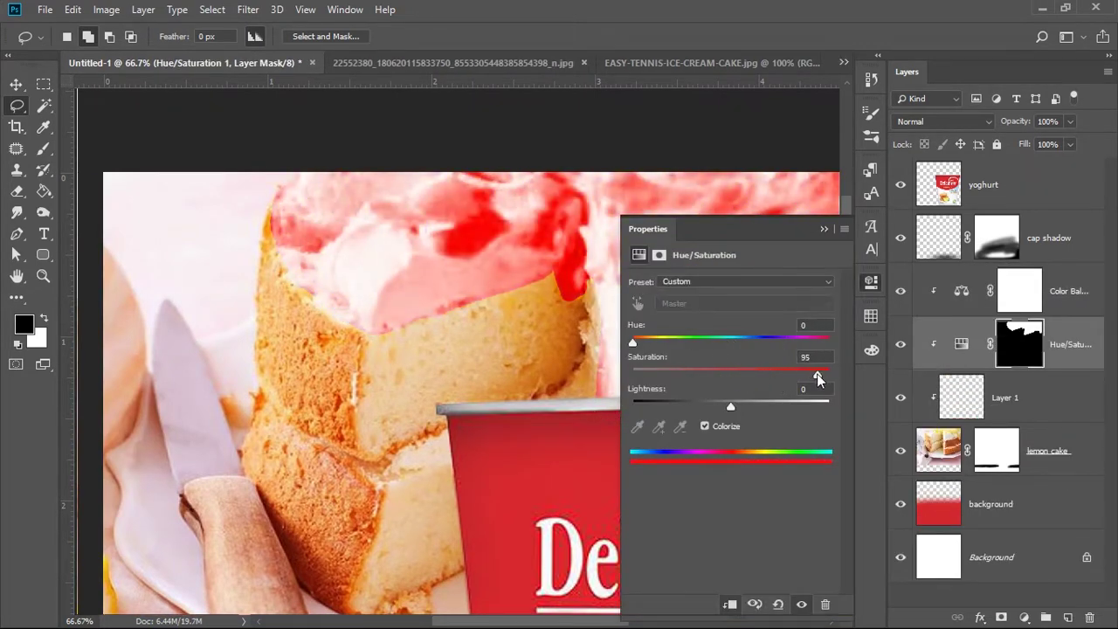
{"action": "mouse_move", "coordinate": [731, 406]}
{"action": "left_mouse_down"}
{"action": "mouse_move", "coordinate": [713, 407]}
{"action": "mouse_move", "coordinate": [756, 407]}
{"action": "left_mouse_up"}
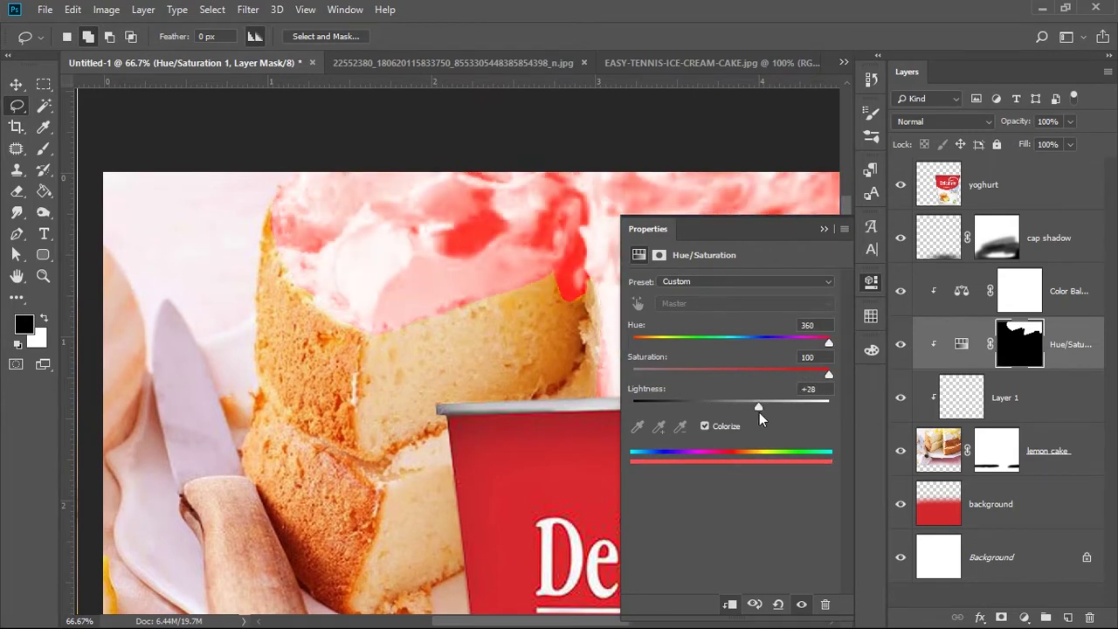
{"action": "left_click", "coordinate": [871, 281]}
{"action": "left_click_drag", "start_coordinate": [1029, 122], "coordinate": [1000, 122]}
{"action": "left_click_drag", "start_coordinate": [644, 417], "coordinate": [581, 399]}
Sample the cup's red as the paint colour, then undo the trial red layer
{"action": "key", "text": "b"}
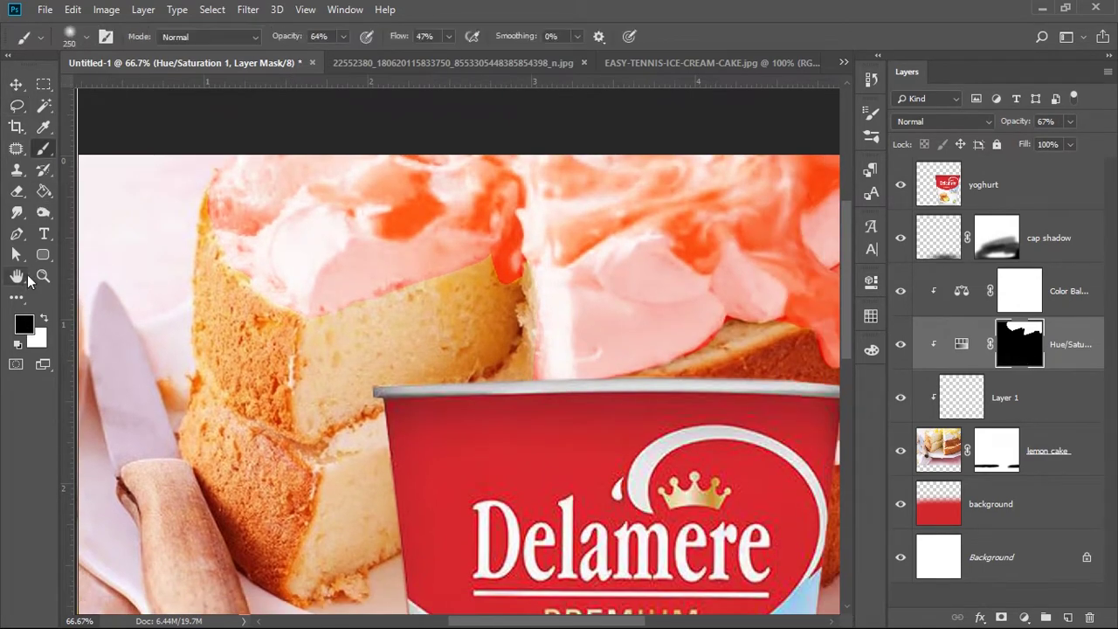
{"action": "key", "text": "alt"}
{"action": "left_click", "coordinate": [732, 407]}
{"action": "key", "text": "ctrl+shift+alt+n"}
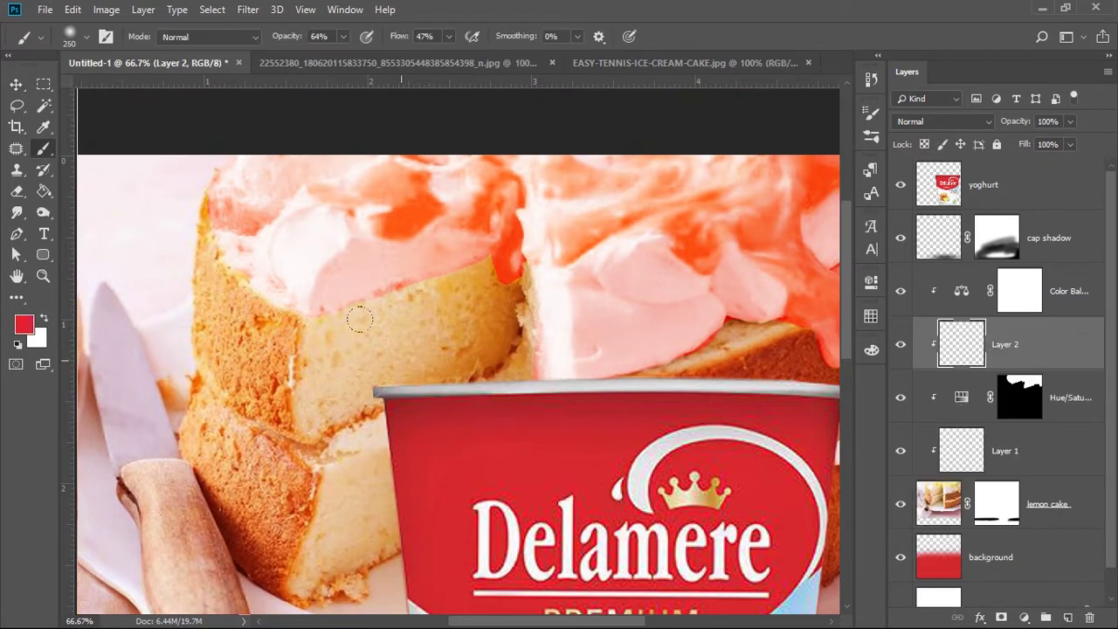
{"action": "key", "text": "ctrl+alt+z"}
{"action": "key", "text": "ctrl+alt+z"}
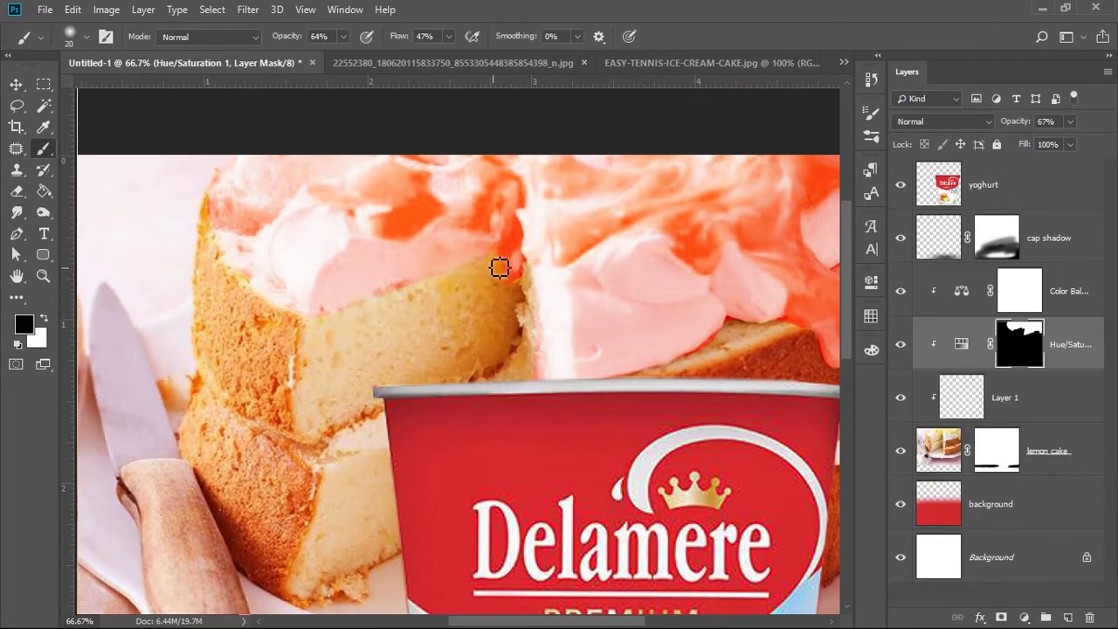
Load the cream mask as a selection and add a new layer above the tint
{"action": "mouse_move", "coordinate": [795, 339]}
{"action": "left_mouse_down"}
{"action": "mouse_move", "coordinate": [657, 371]}
{"action": "mouse_move", "coordinate": [831, 396]}
{"action": "left_mouse_up"}
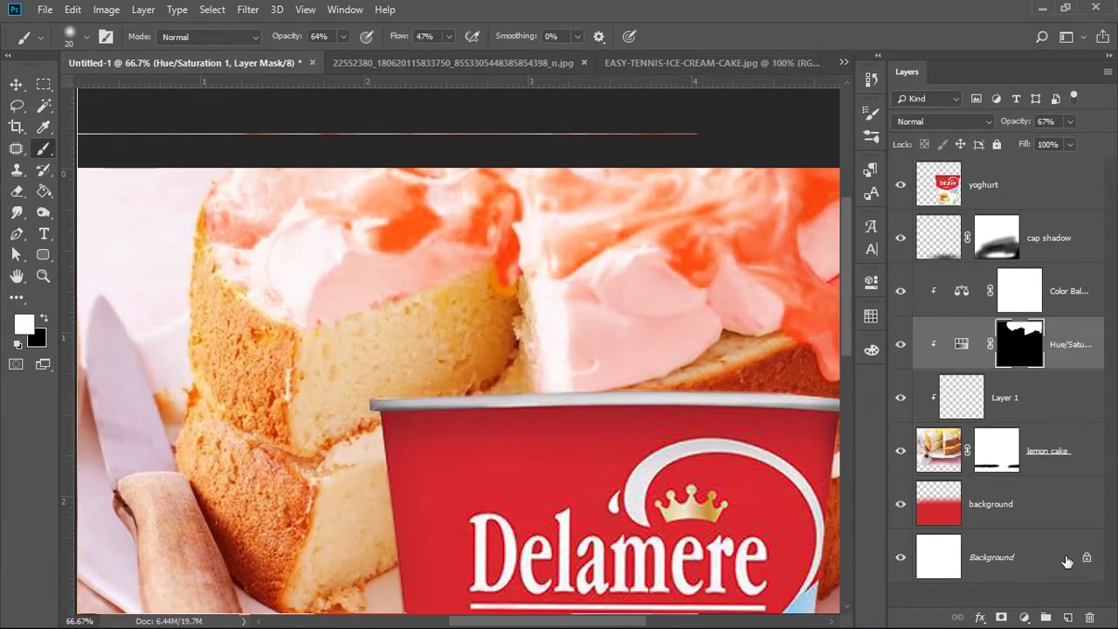
{"action": "left_click", "coordinate": [1020, 345], "text": "ctrl"}
{"action": "left_click", "coordinate": [1067, 617]}
Paint the cream selection solid red and set Layer 2 to Overlay blending
{"action": "left_click_drag", "start_coordinate": [605, 341], "coordinate": [437, 262]}
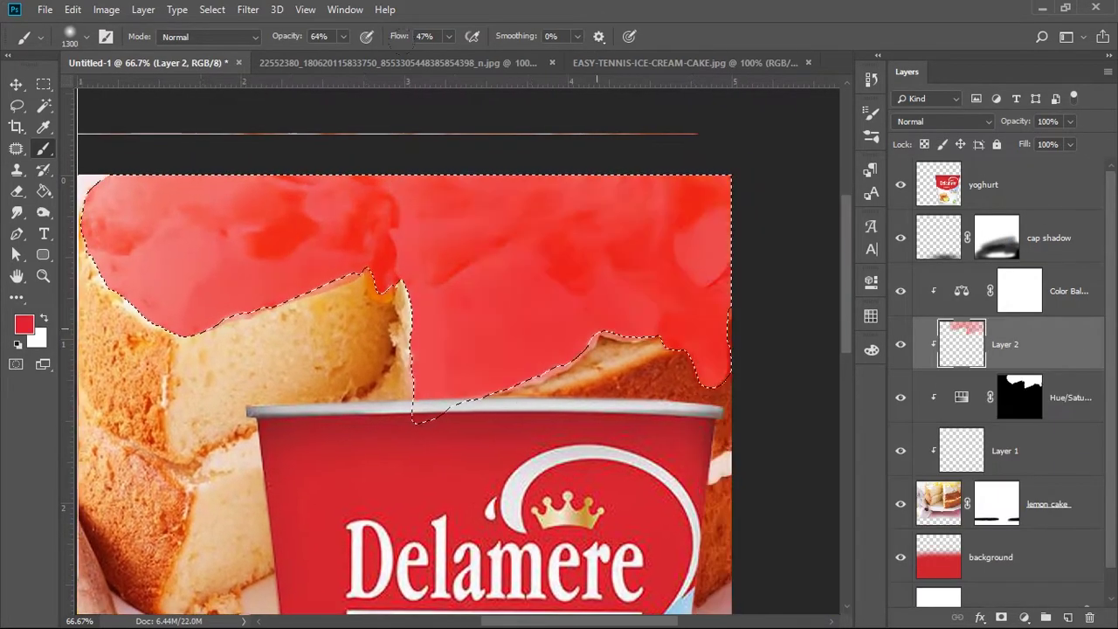
{"action": "left_click", "coordinate": [944, 122]}
{"action": "key", "text": "Down"}
{"action": "key", "text": "Down"}
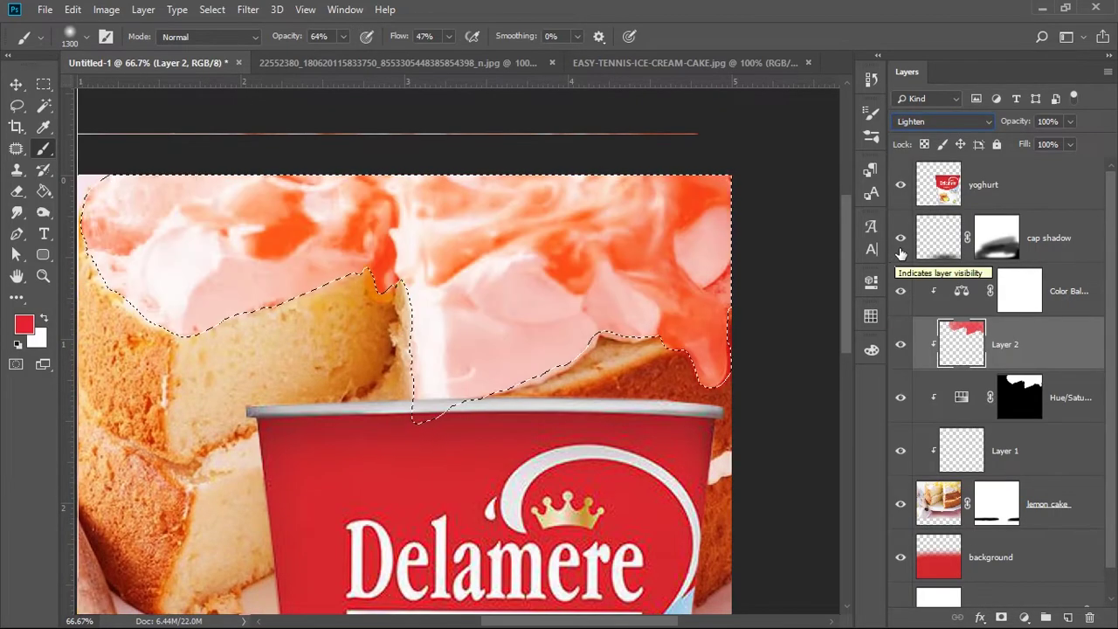
{"action": "key", "text": "Down"}
{"action": "key", "text": "Down"}
{"action": "key", "text": "Down"}
{"action": "key", "text": "Down"}
{"action": "key", "text": "Down"}
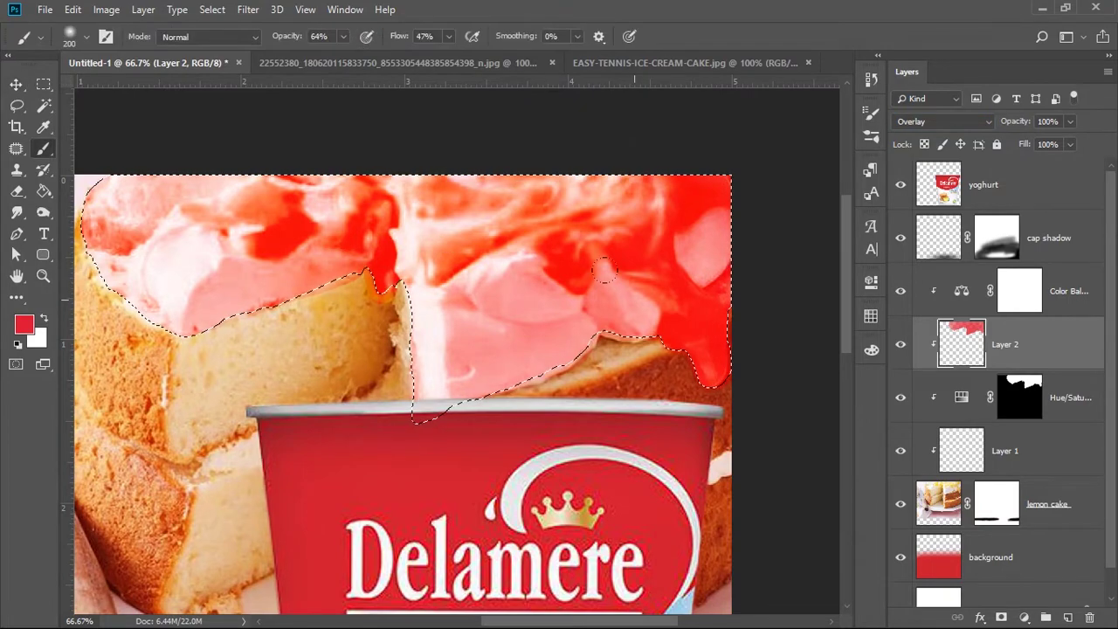
Deselect, give Layer 2 a layer mask, and reset colours to black and white
{"action": "key", "text": "ctrl+d"}
{"action": "key", "text": "ctrl+0"}
{"action": "key", "text": "ctrl+1"}
{"action": "scroll", "coordinate": [691, 402], "scroll_direction": "up", "scroll_amount": 1}
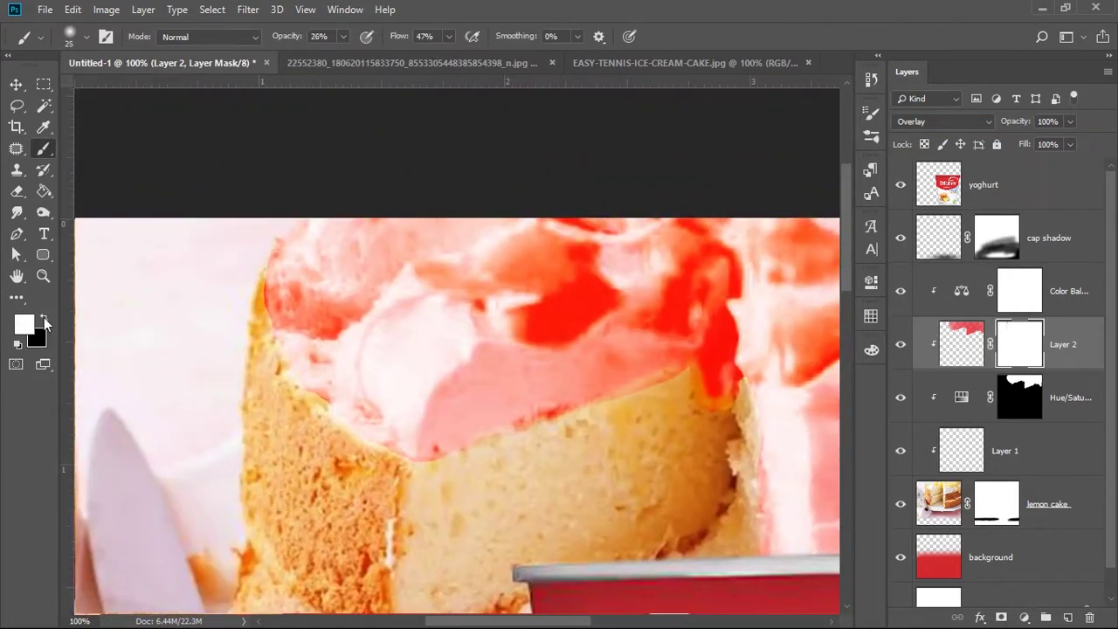
Set brush opacity to 100% and mask the red off the cake's edge on Layer 2's mask
{"action": "left_click_drag", "start_coordinate": [358, 55], "coordinate": [406, 55]}
{"action": "left_click", "coordinate": [961, 344]}
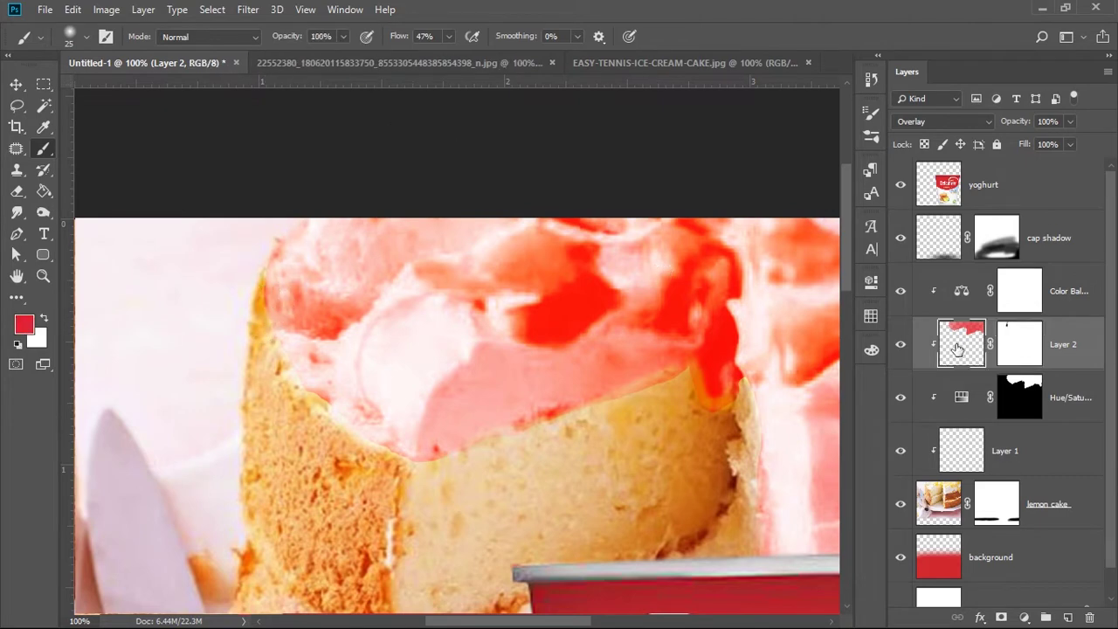
{"action": "left_click", "coordinate": [1020, 345]}
{"action": "left_click_drag", "start_coordinate": [455, 385], "coordinate": [603, 366]}
Touch up the sponge edges on both masks, fit the image on screen, and select cap shadow
{"action": "key", "text": "alt+bracketleft"}
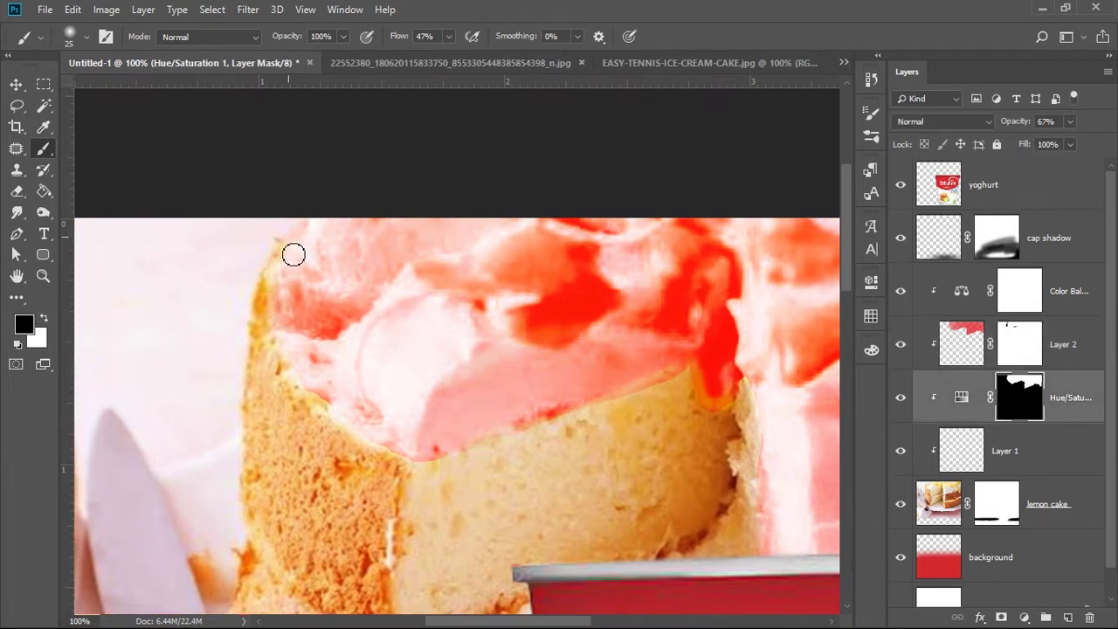
{"action": "key", "text": "alt+bracketright"}
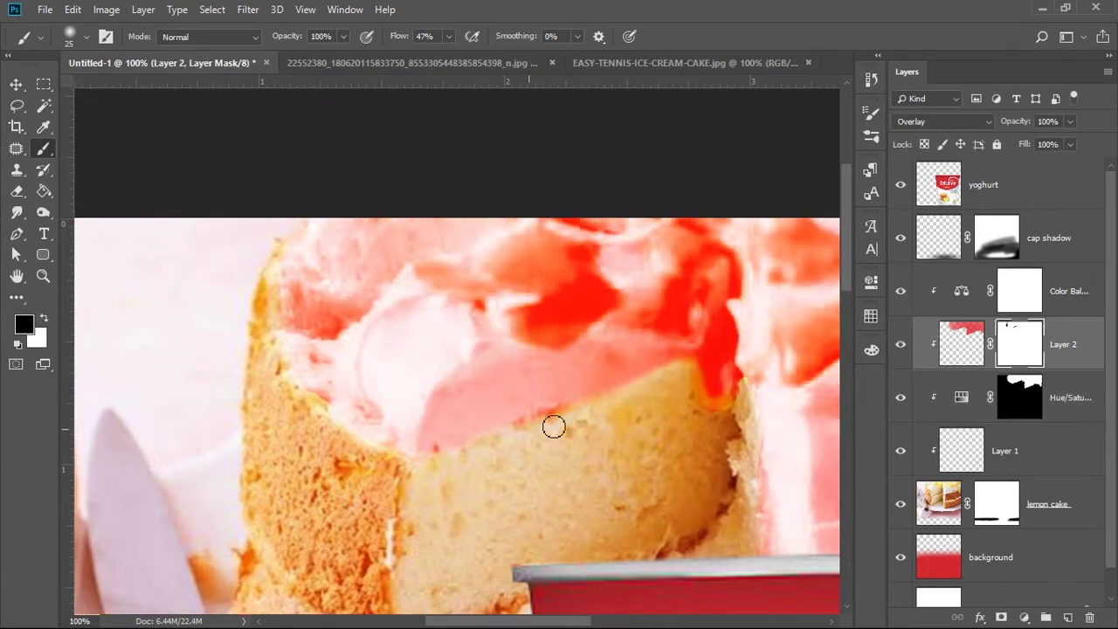
{"action": "left_click_drag", "start_coordinate": [761, 516], "coordinate": [518, 351]}
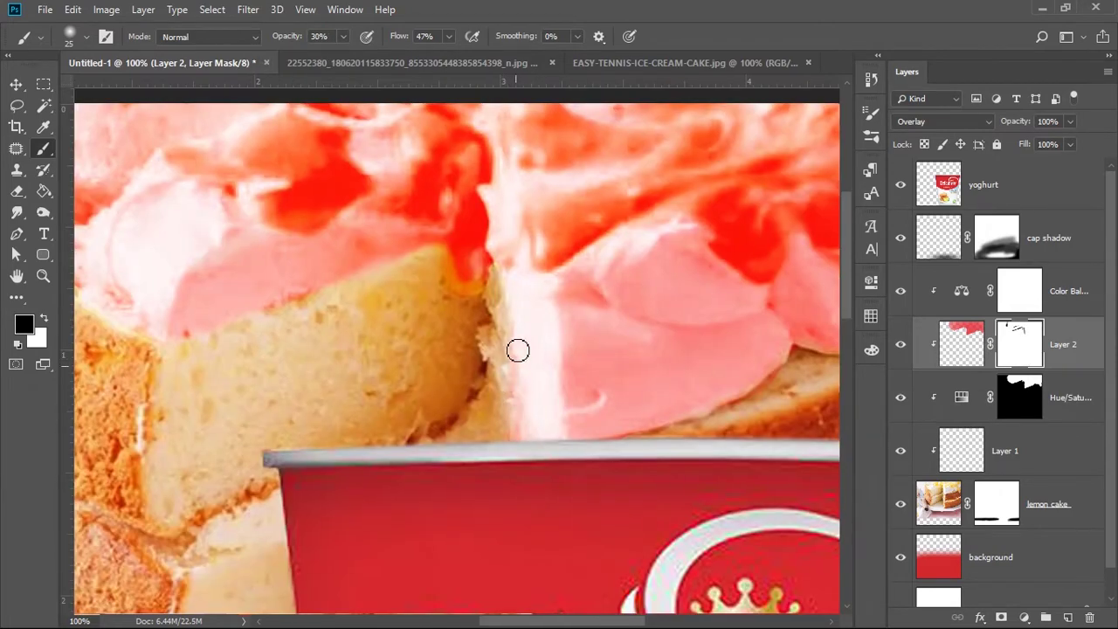
{"action": "scroll", "coordinate": [684, 430], "scroll_direction": "right", "scroll_amount": 5}
{"action": "key", "text": "ctrl+0"}
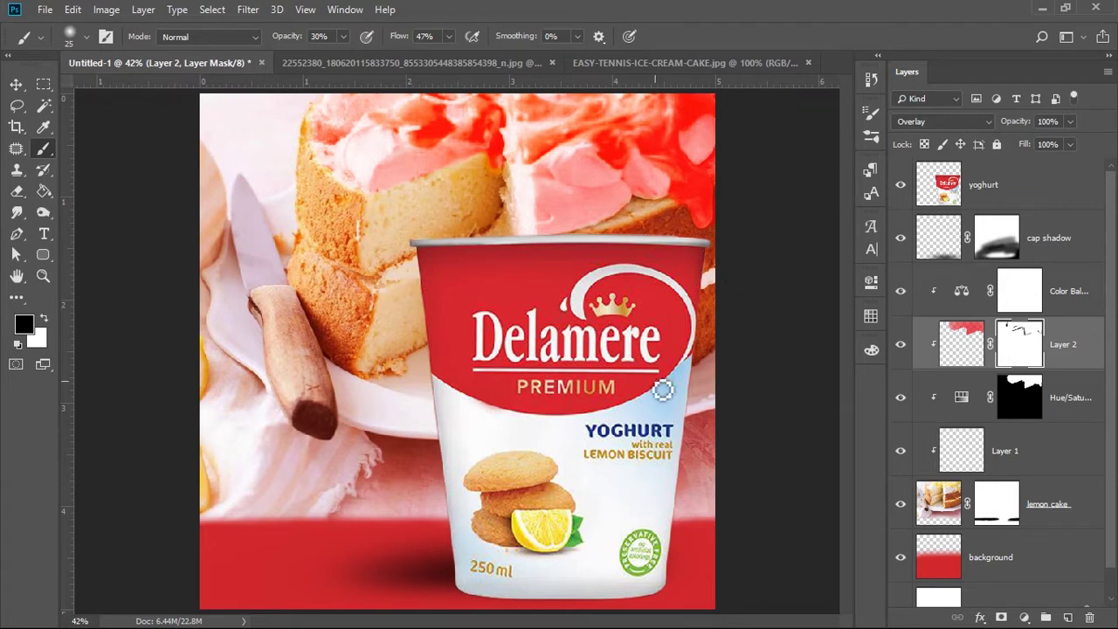
{"action": "key", "text": "v"}
{"action": "left_click", "coordinate": [941, 262]}
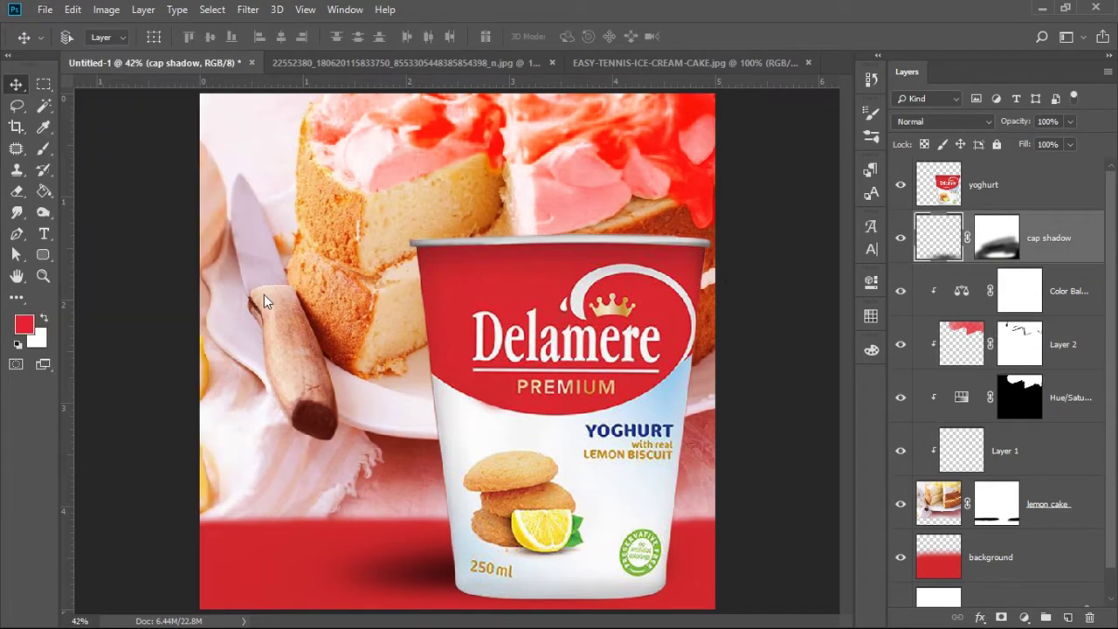
Browse to New Volume (D:) in the Open dialog and cancel, then close both reference images
{"action": "key", "text": "ctrl+o"}
{"action": "left_click", "coordinate": [70, 251]}
{"action": "left_click", "coordinate": [83, 377]}
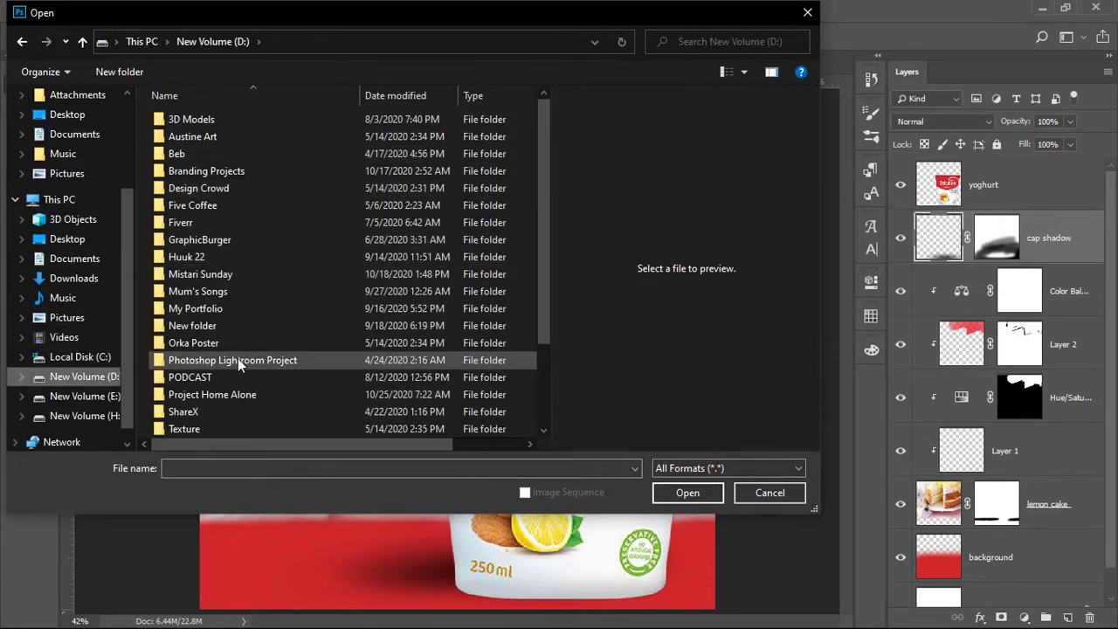
{"action": "scroll", "coordinate": [239, 365], "scroll_direction": "down", "scroll_amount": 2}
{"action": "key", "text": "Escape"}
{"action": "left_click", "coordinate": [411, 62]}
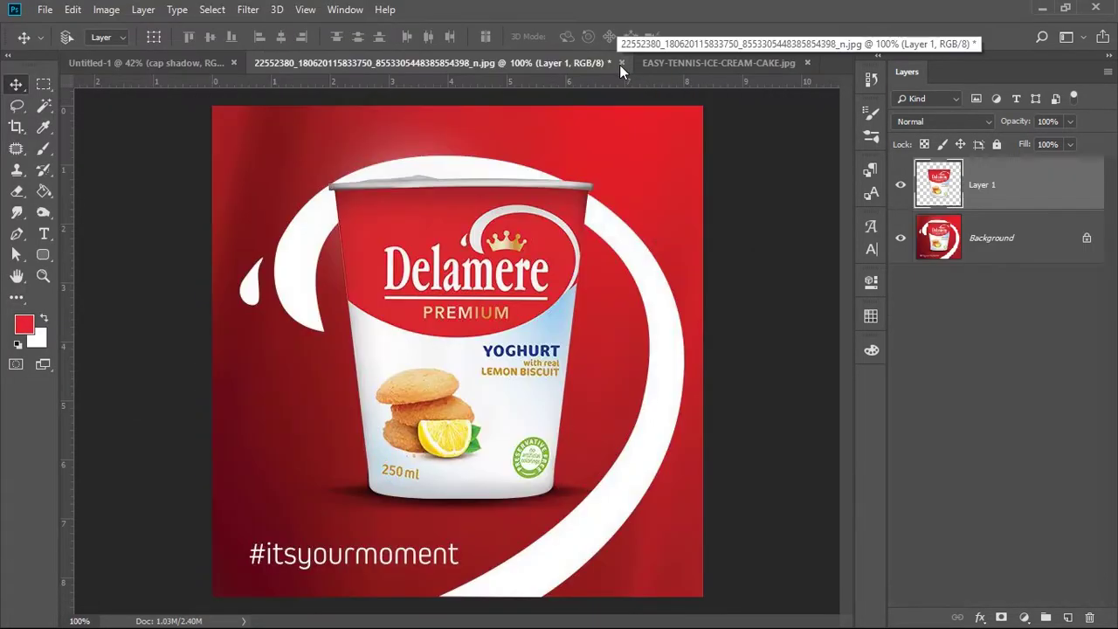
{"action": "left_click", "coordinate": [619, 65]}
{"action": "left_click", "coordinate": [515, 62]}
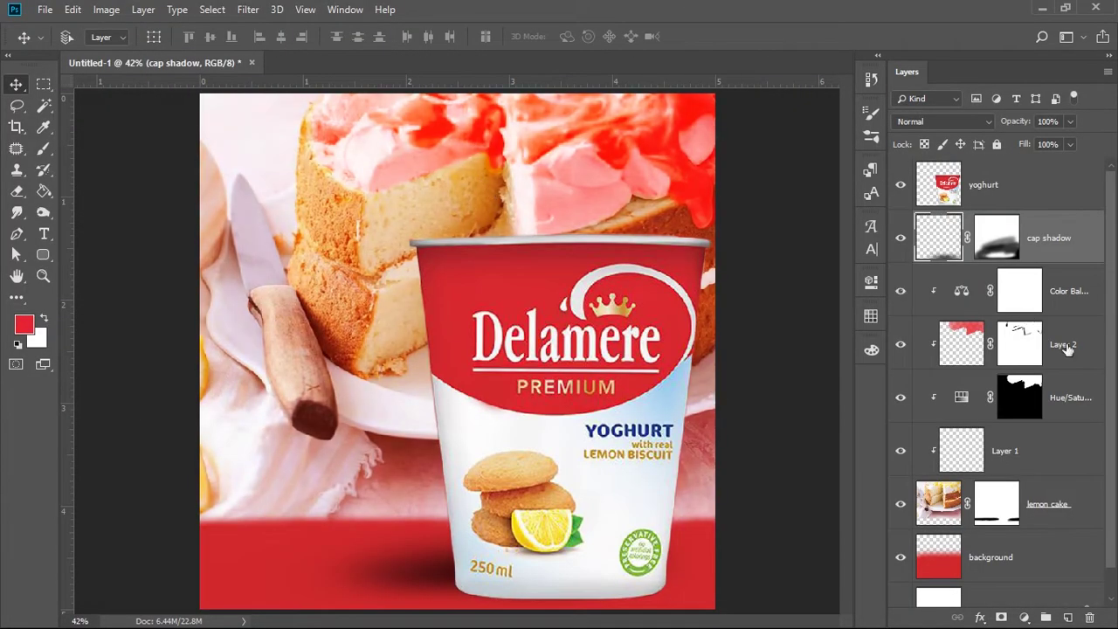
Add a Vibrance adjustment above Color Balance with Vibrance +100 and Saturation −4
{"action": "left_click", "coordinate": [1066, 291]}
{"action": "left_click", "coordinate": [1024, 617]}
{"action": "left_click", "coordinate": [986, 455]}
{"action": "left_click_drag", "start_coordinate": [731, 300], "coordinate": [841, 300]}
{"action": "mouse_move", "coordinate": [731, 332]}
{"action": "left_mouse_down"}
{"action": "mouse_move", "coordinate": [747, 332]}
{"action": "mouse_move", "coordinate": [731, 332]}
{"action": "left_mouse_up"}
Clip Vibrance 1 to the layer below and add a top Vibrance adjustment at +79
{"action": "key", "text": "ctrl+alt+g"}
{"action": "left_click", "coordinate": [821, 230]}
{"action": "left_click", "coordinate": [1048, 185]}
{"action": "left_click", "coordinate": [1024, 617]}
{"action": "left_click", "coordinate": [983, 440]}
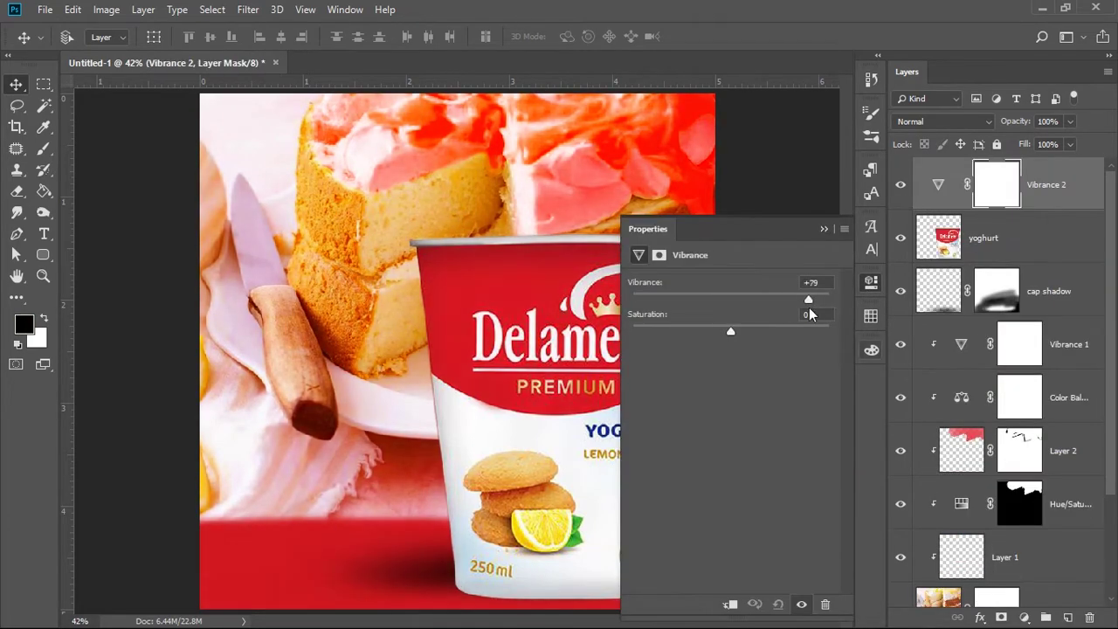
{"action": "left_click", "coordinate": [824, 229]}
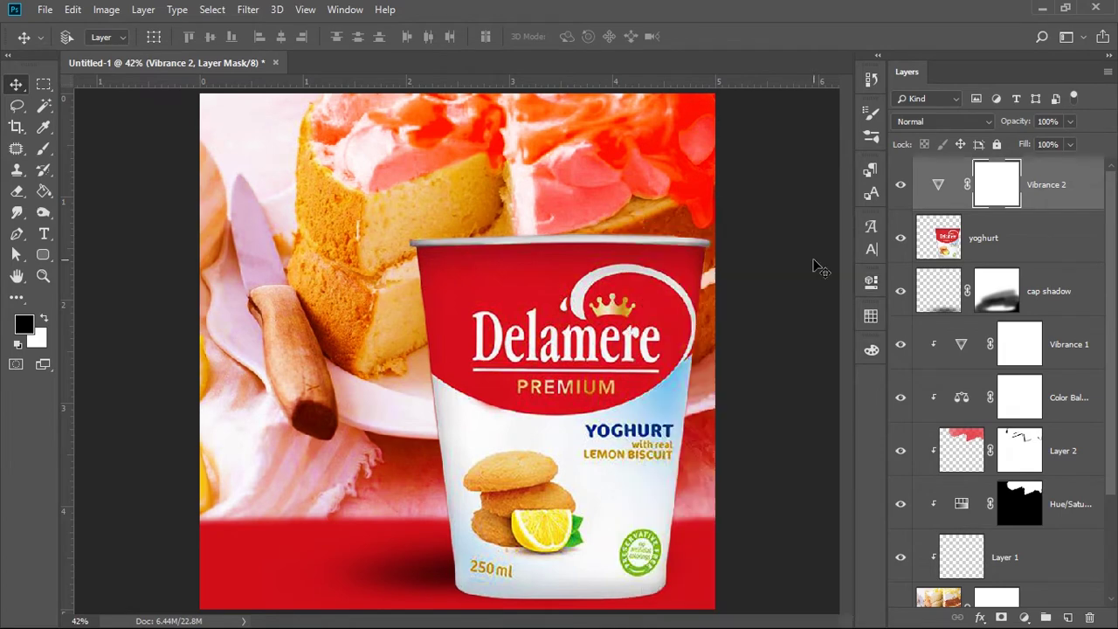
Nudge the cap shadow into place and start saving the document to the Desktop
{"action": "left_click", "coordinate": [1049, 291]}
{"action": "left_click_drag", "start_coordinate": [429, 576], "coordinate": [447, 596]}
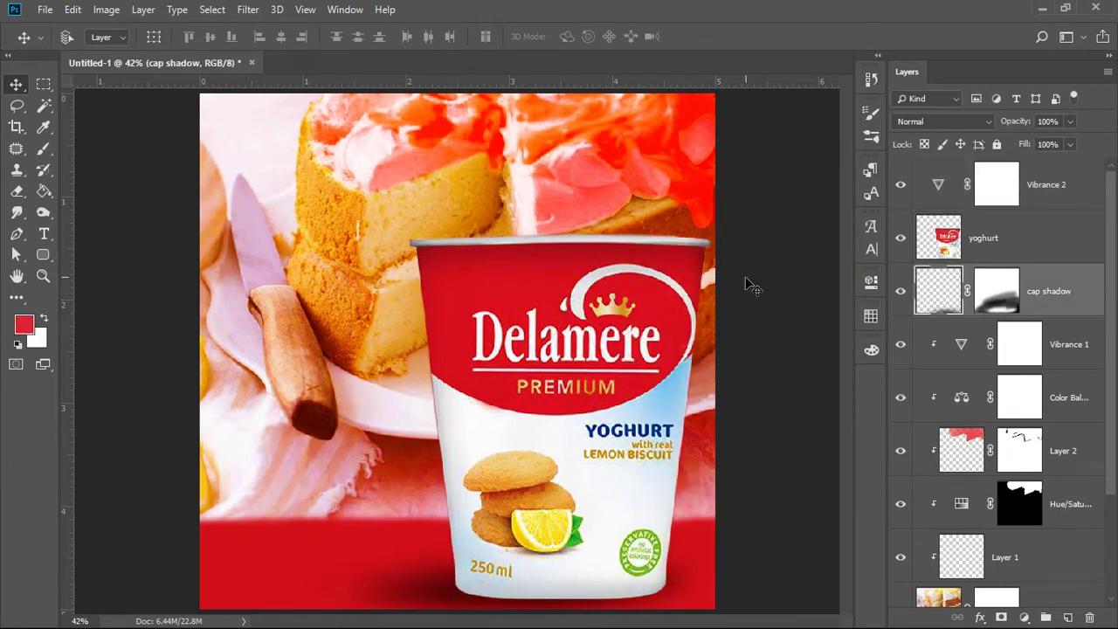
{"action": "key", "text": "ctrl+s"}
{"action": "left_click", "coordinate": [34, 110]}
Save as Lemon Cake.psd, then search the web for freepik and open the Freepik site
{"action": "type", "text": "Lemon Cake"}
{"action": "key", "text": "Return"}
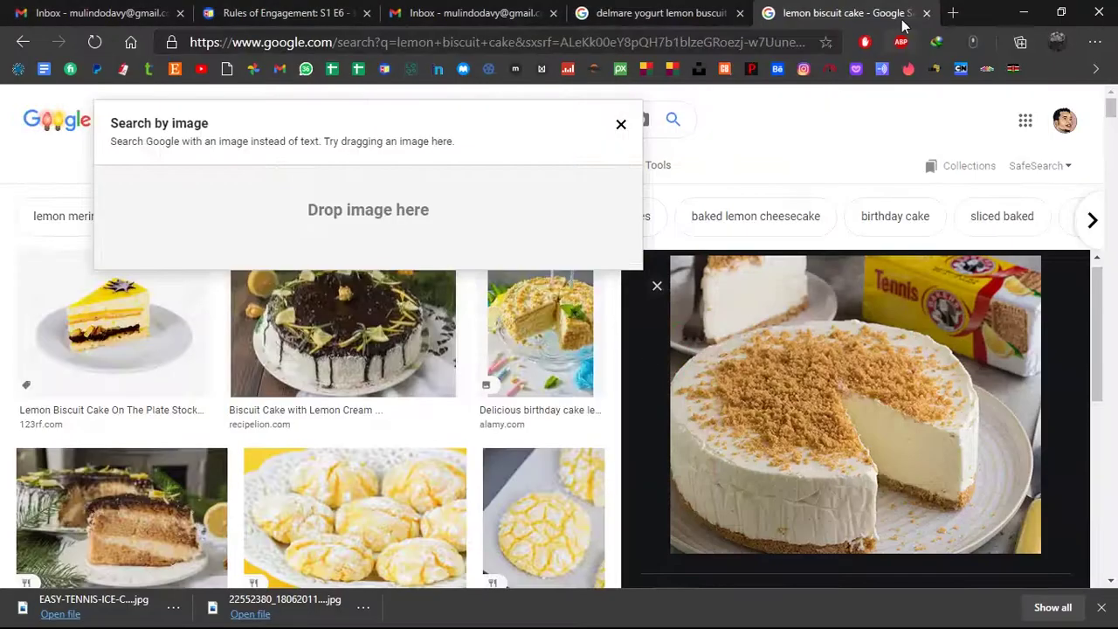
{"action": "key", "text": "ctrl+l"}
{"action": "type", "text": "freepik"}
{"action": "key", "text": "Return"}
{"action": "left_click", "coordinate": [348, 255]}
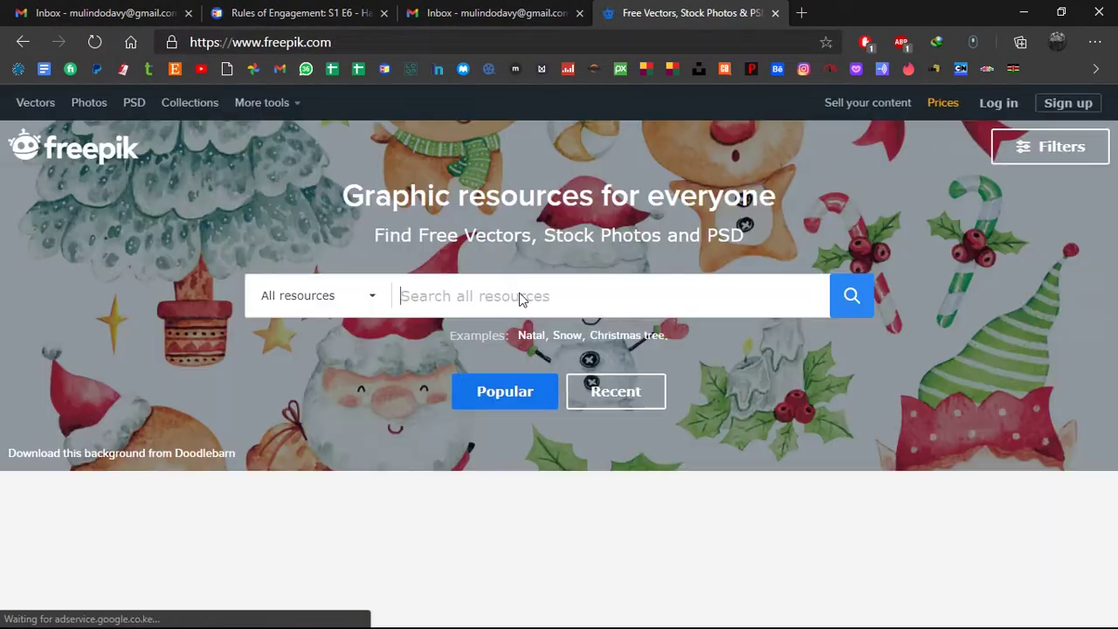
Search Freepik for 'lemons' and open the lemons-with-leaves photo's page
{"action": "left_click", "coordinate": [519, 300]}
{"action": "type", "text": "lemons"}
{"action": "key", "text": "Return"}
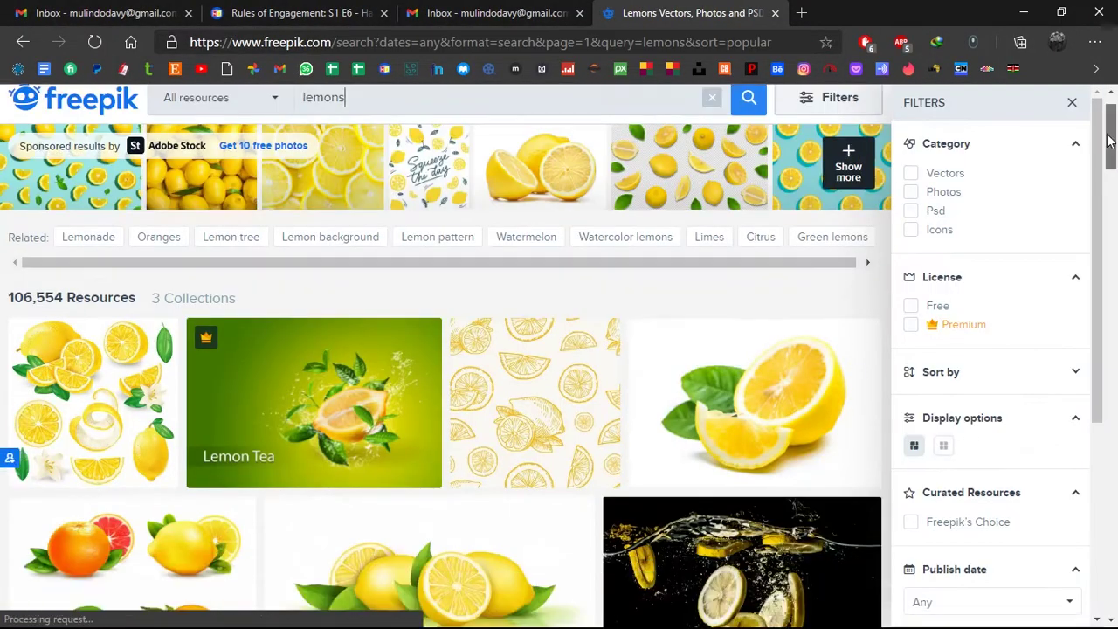
{"action": "scroll", "coordinate": [961, 192], "scroll_direction": "down", "scroll_amount": 5}
{"action": "scroll", "coordinate": [1074, 227], "scroll_direction": "down", "scroll_amount": 5}
{"action": "scroll", "coordinate": [1054, 313], "scroll_direction": "down", "scroll_amount": 5}
{"action": "scroll", "coordinate": [1030, 380], "scroll_direction": "down", "scroll_amount": 5}
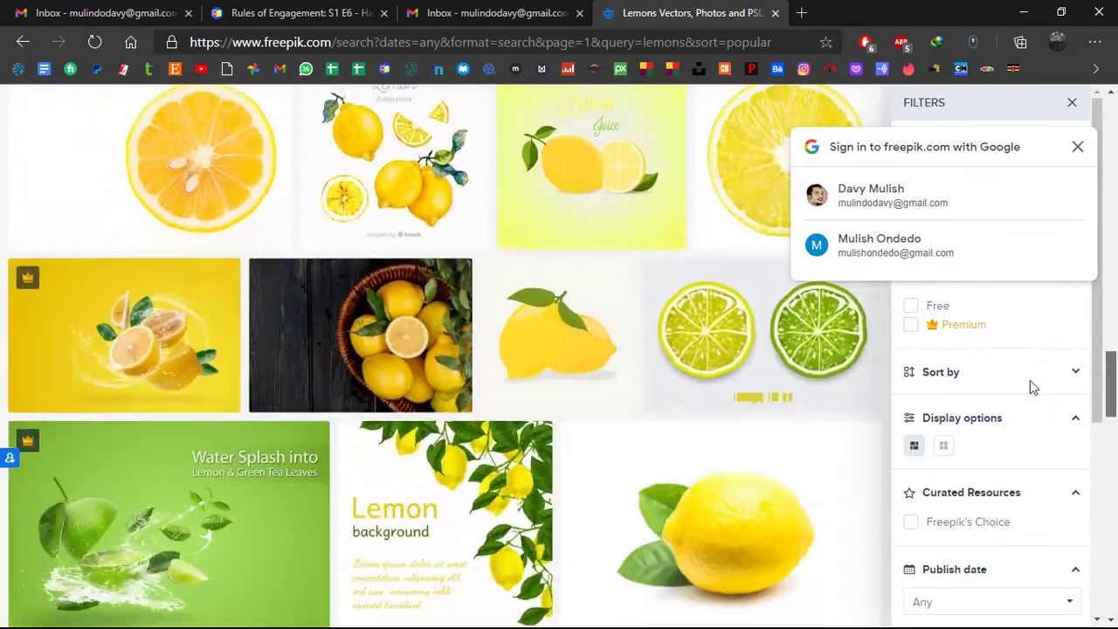
{"action": "scroll", "coordinate": [1028, 420], "scroll_direction": "down", "scroll_amount": 3}
{"action": "scroll", "coordinate": [1074, 237], "scroll_direction": "up", "scroll_amount": 10}
{"action": "scroll", "coordinate": [1073, 238], "scroll_direction": "up", "scroll_amount": 2}
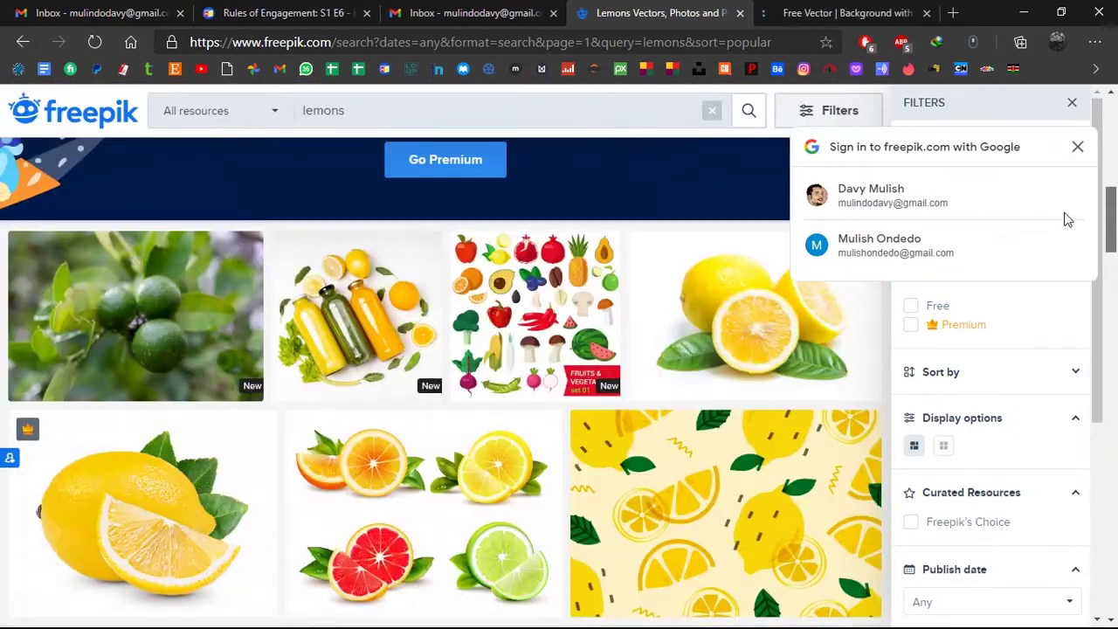
{"action": "left_click", "coordinate": [761, 390]}
Download the lemon photo and watercolor lemons background, then open lemon.jpg beside Photoshop
{"action": "left_click", "coordinate": [899, 604]}
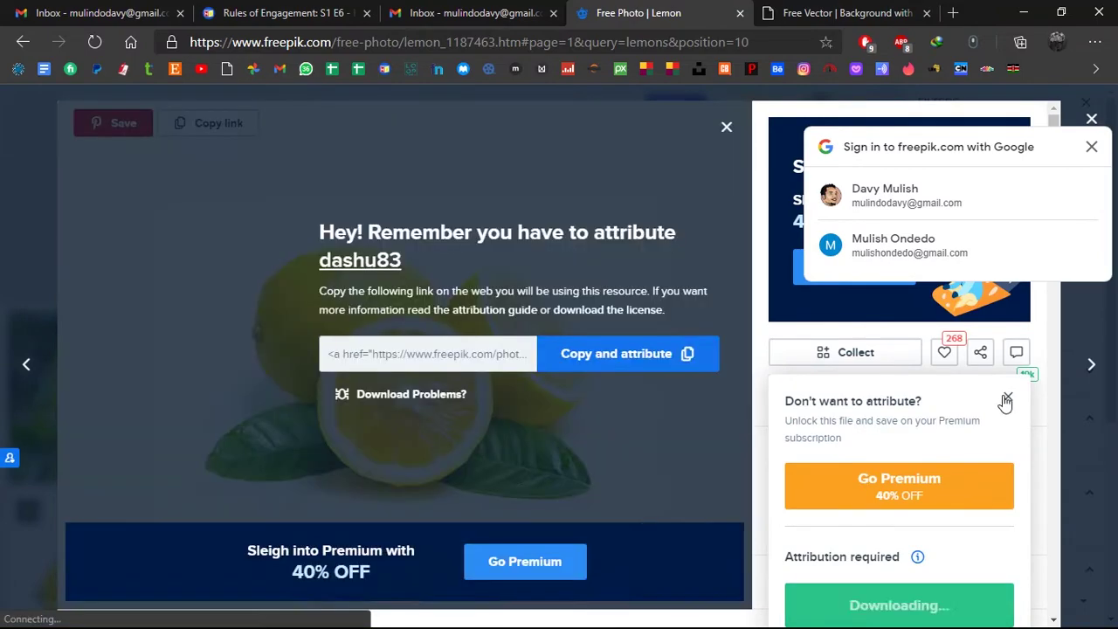
{"action": "left_click", "coordinate": [740, 13]}
{"action": "scroll", "coordinate": [969, 353], "scroll_direction": "down", "scroll_amount": 1}
{"action": "left_click", "coordinate": [957, 549]}
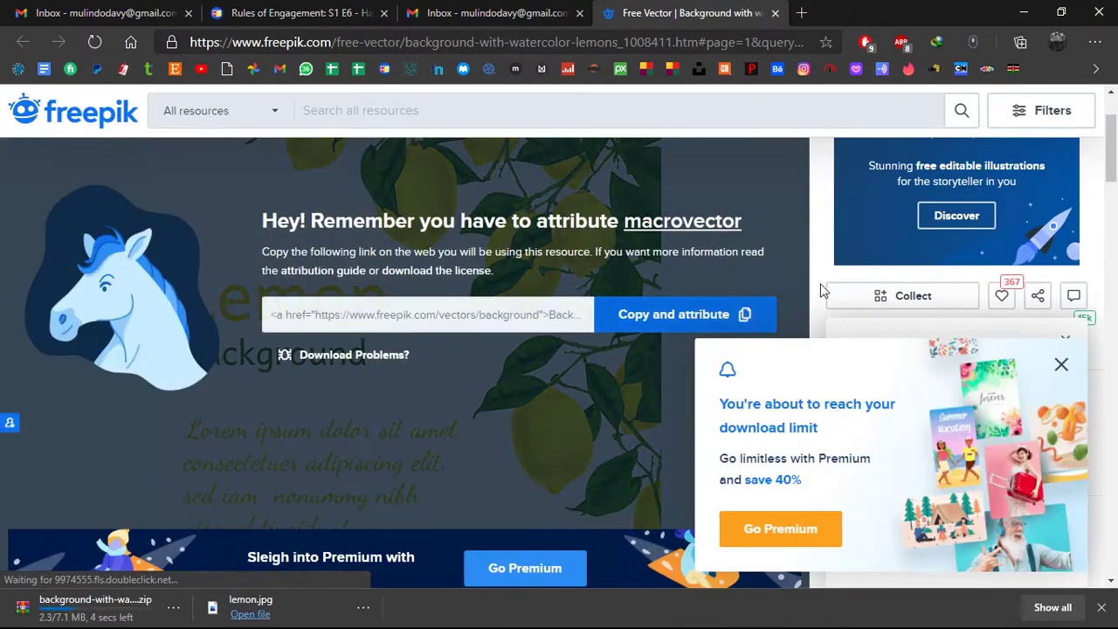
{"action": "key", "text": "Escape"}
{"action": "scroll", "coordinate": [559, 349], "scroll_direction": "down", "scroll_amount": 5}
{"action": "left_click_drag", "start_coordinate": [236, 603], "coordinate": [476, 548]}
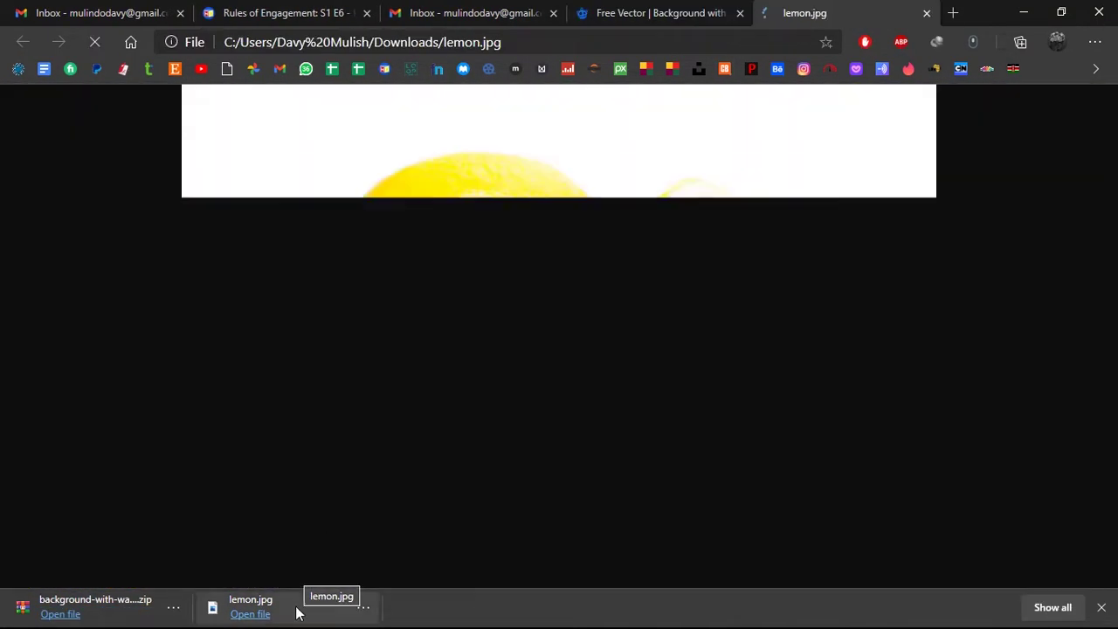
{"action": "key", "text": "super+Right"}
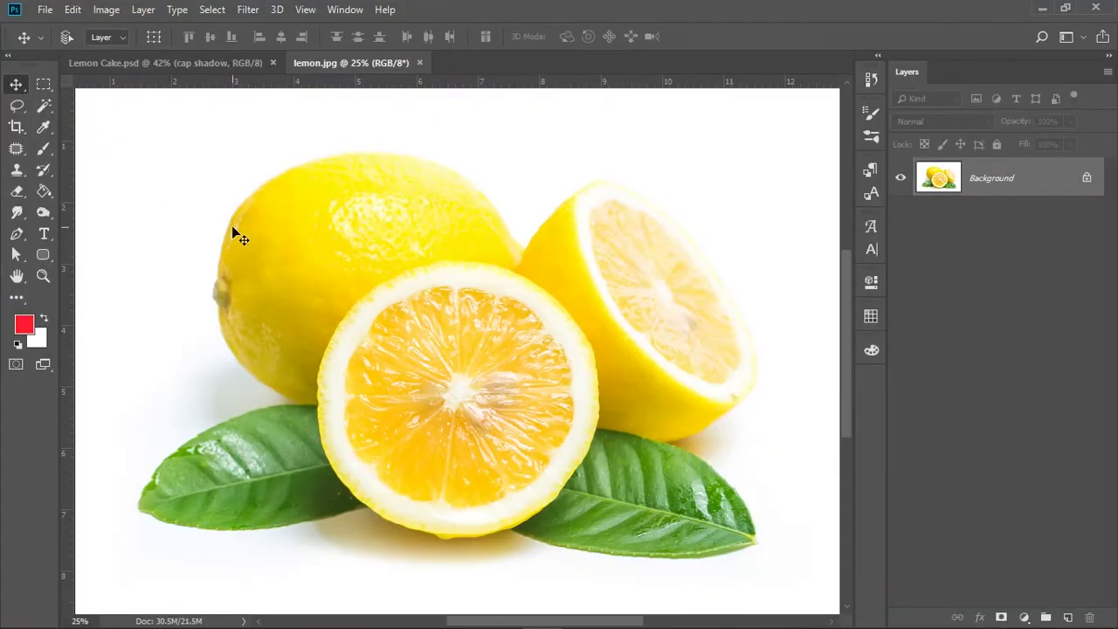
Place lemon.jpg in the Lemon Cake ad's lower-left corner and give it a layer mask
{"action": "mouse_move", "coordinate": [237, 233]}
{"action": "left_mouse_down"}
{"action": "mouse_move", "coordinate": [186, 68]}
{"action": "mouse_move", "coordinate": [358, 450]}
{"action": "left_mouse_up"}
{"action": "key", "text": "Return"}
{"action": "left_click", "coordinate": [1001, 617]}
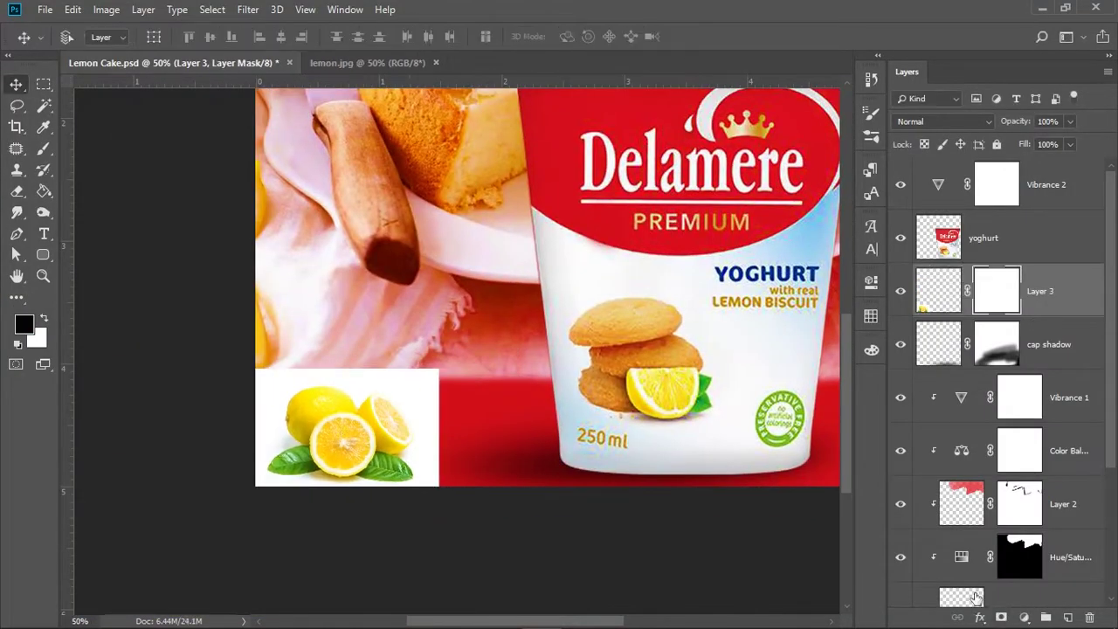
Lasso the lemons and leaves, then paint black on the mask to hide the white beside them
{"action": "key", "text": "ctrl+plus"}
{"action": "key", "text": "l"}
{"action": "left_click_drag", "start_coordinate": [529, 330], "coordinate": [323, 389]}
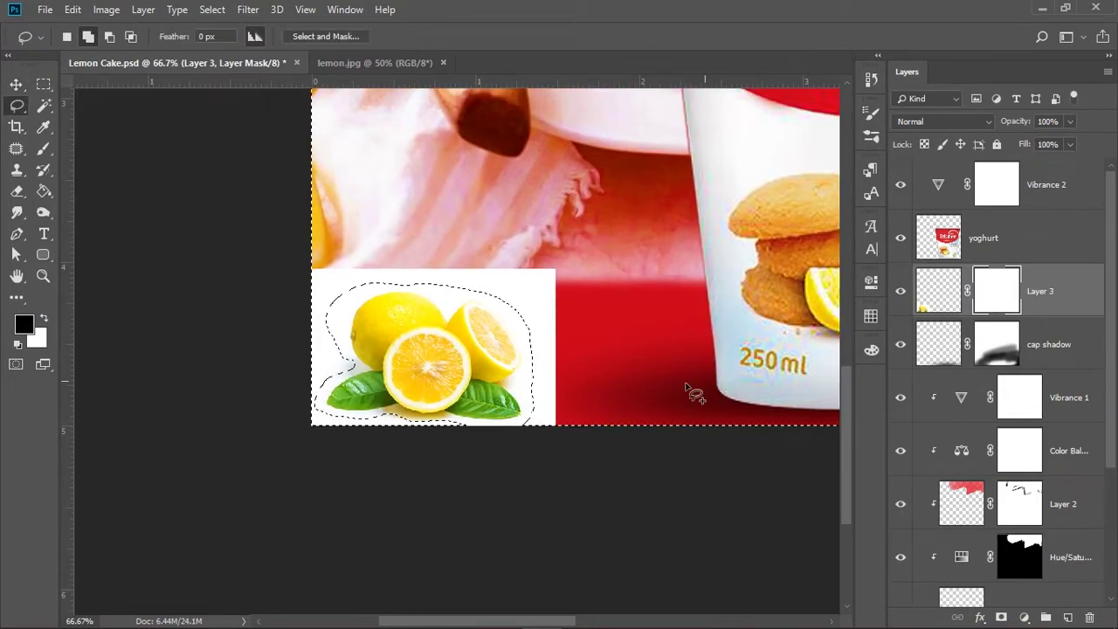
{"action": "key", "text": "b"}
{"action": "left_click", "coordinate": [78, 36]}
{"action": "mouse_move", "coordinate": [542, 411]}
{"action": "left_mouse_down"}
{"action": "mouse_move", "coordinate": [483, 260]}
{"action": "mouse_move", "coordinate": [629, 249]}
{"action": "left_mouse_up"}
{"action": "key", "text": "ctrl+plus"}
{"action": "key", "text": "ctrl+plus"}
{"action": "key", "text": "ctrl+plus"}
{"action": "key", "text": "bracketleft"}
{"action": "key", "text": "bracketleft"}
{"action": "key", "text": "bracketleft"}
{"action": "left_click", "coordinate": [588, 262]}
Mask away the white fringe along the lemon edge and around the leaves
{"action": "mouse_move", "coordinate": [192, 410]}
{"action": "left_mouse_down"}
{"action": "mouse_move", "coordinate": [225, 305]}
{"action": "mouse_move", "coordinate": [385, 332]}
{"action": "mouse_move", "coordinate": [494, 494]}
{"action": "left_mouse_up"}
{"action": "scroll", "coordinate": [384, 332], "scroll_direction": "down", "scroll_amount": 5}
{"action": "scroll", "coordinate": [495, 494], "scroll_direction": "down", "scroll_amount": 5}
{"action": "mouse_move", "coordinate": [524, 314]}
{"action": "left_mouse_down"}
{"action": "mouse_move", "coordinate": [385, 348]}
{"action": "mouse_move", "coordinate": [262, 524]}
{"action": "left_mouse_up"}
{"action": "scroll", "coordinate": [262, 524], "scroll_direction": "down", "scroll_amount": 5}
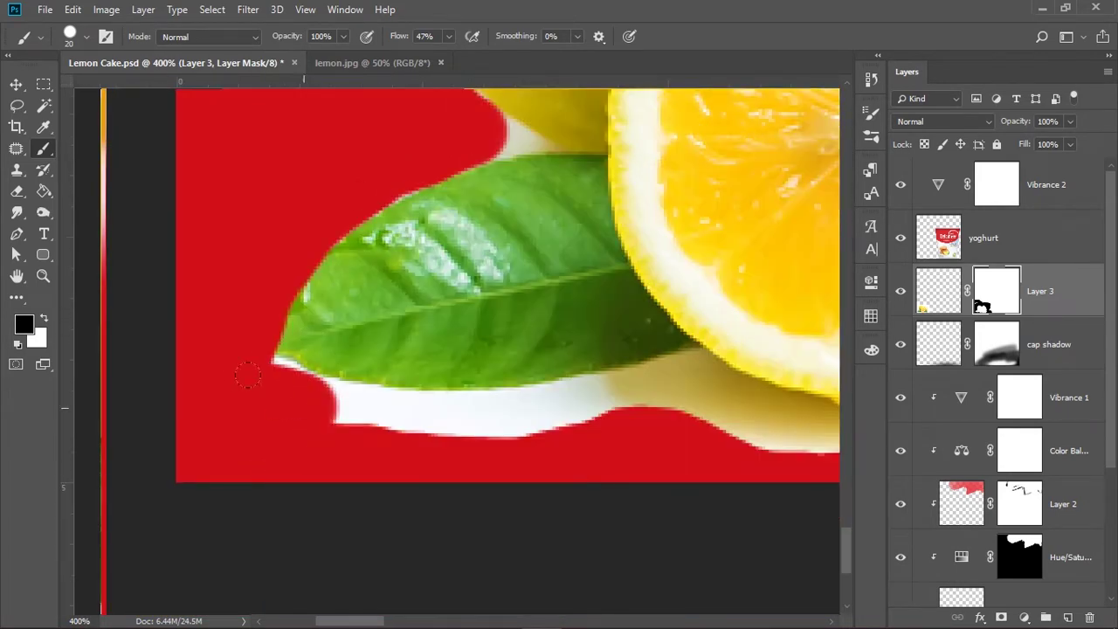
{"action": "left_click_drag", "start_coordinate": [332, 410], "coordinate": [716, 394]}
{"action": "scroll", "coordinate": [561, 382], "scroll_direction": "right", "scroll_amount": 5}
{"action": "left_click_drag", "start_coordinate": [402, 419], "coordinate": [612, 340]}
{"action": "scroll", "coordinate": [489, 336], "scroll_direction": "right", "scroll_amount": 3}
{"action": "scroll", "coordinate": [489, 336], "scroll_direction": "right", "scroll_amount": 5}
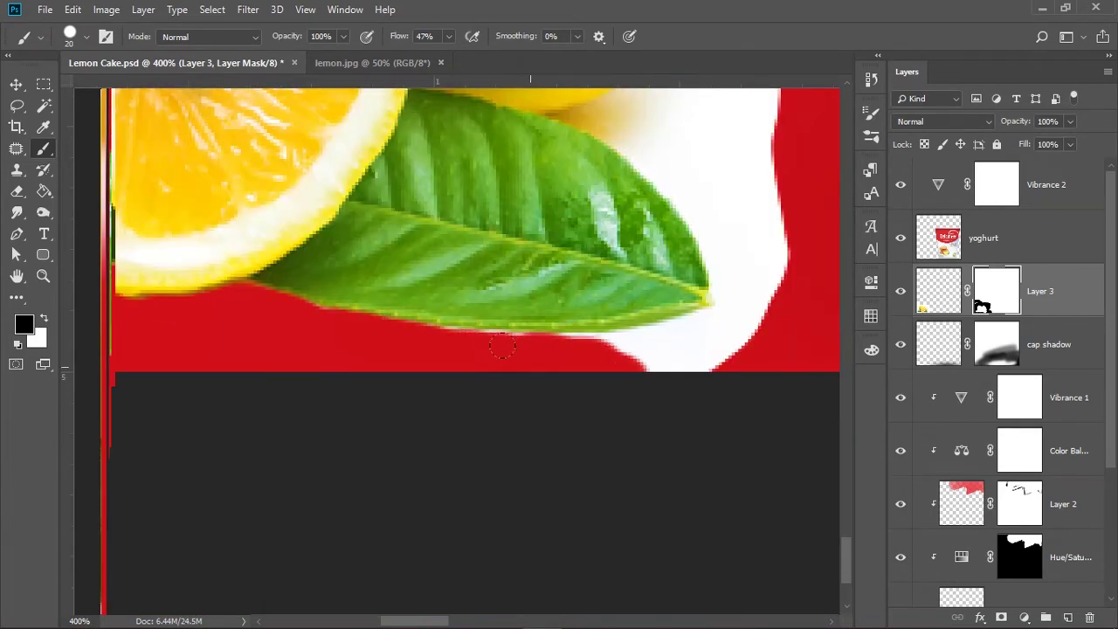
{"action": "left_click_drag", "start_coordinate": [559, 366], "coordinate": [698, 210]}
Mask the remaining white beside the lemon half and lemon edges with a smaller brush
{"action": "scroll", "coordinate": [612, 262], "scroll_direction": "up", "scroll_amount": 5}
{"action": "mouse_move", "coordinate": [603, 376]}
{"action": "left_mouse_down"}
{"action": "mouse_move", "coordinate": [542, 227]}
{"action": "mouse_move", "coordinate": [631, 140]}
{"action": "left_mouse_up"}
{"action": "scroll", "coordinate": [631, 140], "scroll_direction": "up", "scroll_amount": 5}
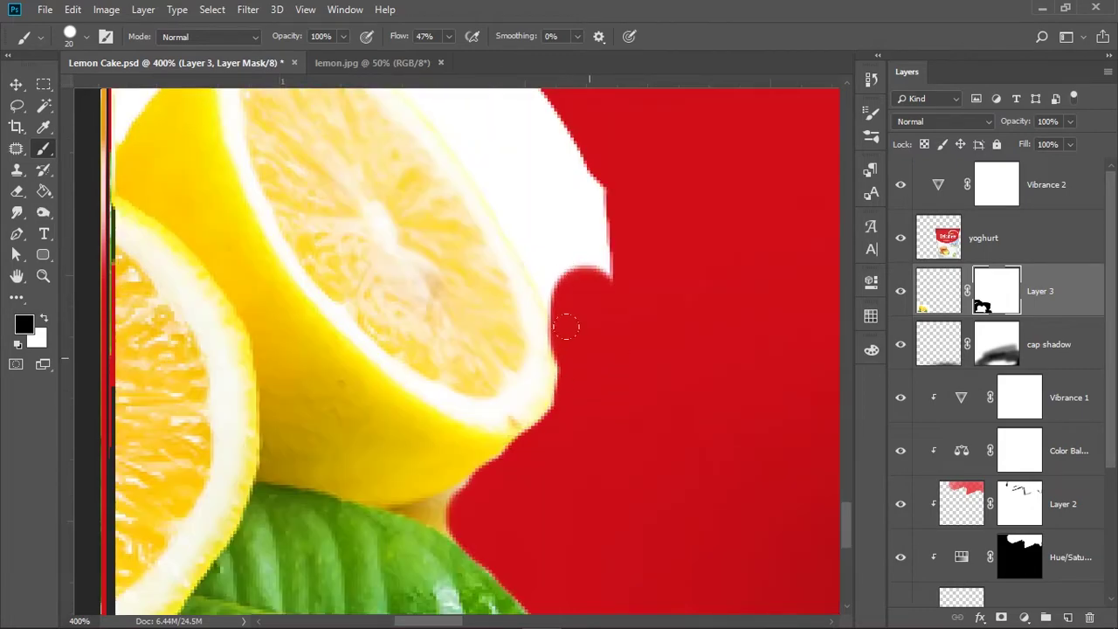
{"action": "scroll", "coordinate": [499, 324], "scroll_direction": "up", "scroll_amount": 5}
{"action": "mouse_move", "coordinate": [603, 288]}
{"action": "left_mouse_down"}
{"action": "mouse_move", "coordinate": [499, 324]}
{"action": "mouse_move", "coordinate": [561, 262]}
{"action": "mouse_move", "coordinate": [301, 367]}
{"action": "left_mouse_up"}
{"action": "scroll", "coordinate": [561, 262], "scroll_direction": "up", "scroll_amount": 5}
{"action": "scroll", "coordinate": [302, 367], "scroll_direction": "down", "scroll_amount": 3}
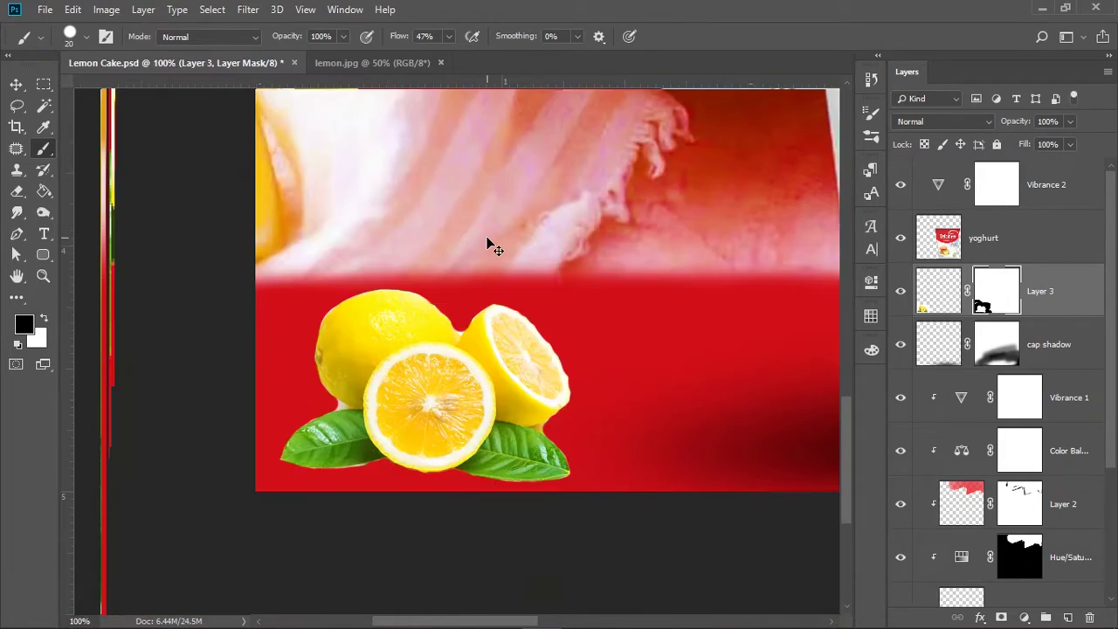
{"action": "scroll", "coordinate": [487, 242], "scroll_direction": "up", "scroll_amount": 2}
{"action": "scroll", "coordinate": [494, 349], "scroll_direction": "down", "scroll_amount": 1}
{"action": "key", "text": "bracketleft"}
{"action": "key", "text": "bracketleft"}
{"action": "scroll", "coordinate": [497, 374], "scroll_direction": "down", "scroll_amount": 2}
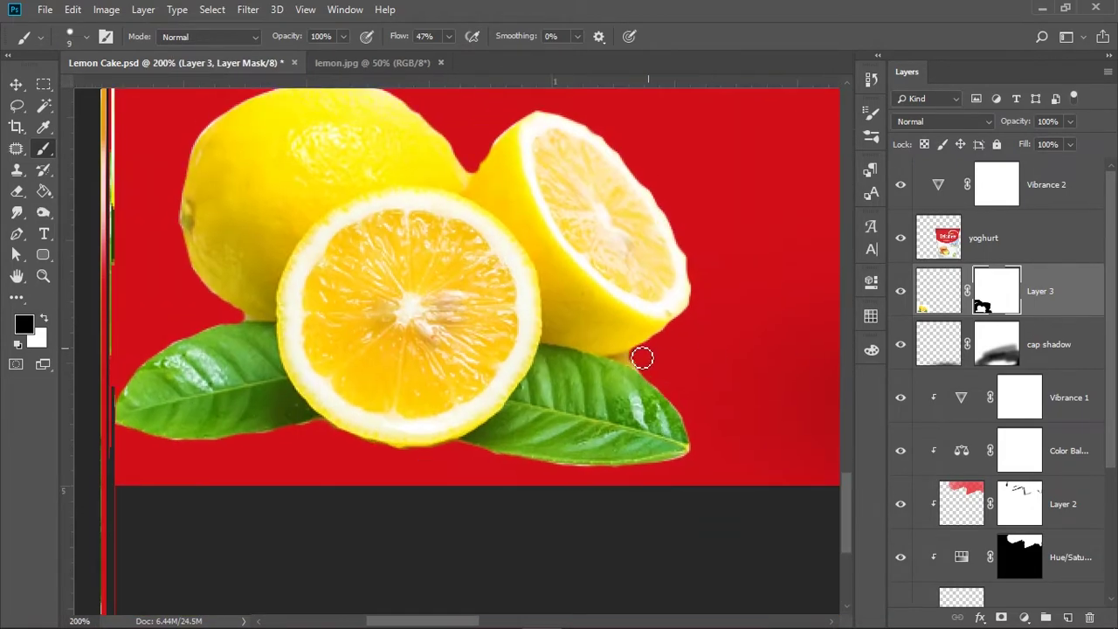
{"action": "scroll", "coordinate": [641, 357], "scroll_direction": "up", "scroll_amount": 2}
{"action": "scroll", "coordinate": [642, 358], "scroll_direction": "right", "scroll_amount": 2}
{"action": "key", "text": "bracketleft"}
{"action": "key", "text": "bracketleft"}
{"action": "key", "text": "bracketleft"}
{"action": "scroll", "coordinate": [324, 357], "scroll_direction": "down", "scroll_amount": 1}
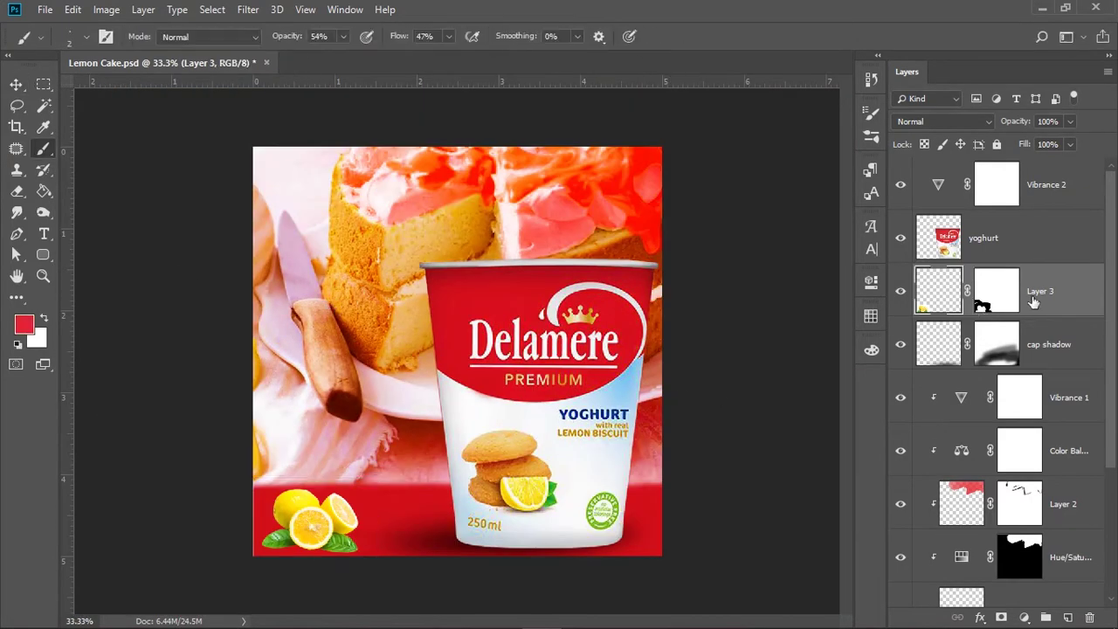
Paint a black shadow on a new layer below the lemons and squash it flatter
{"action": "key", "text": "ctrl+shift+alt+n"}
{"action": "left_click", "coordinate": [39, 36]}
{"action": "key", "text": "Escape"}
{"action": "key", "text": "d"}
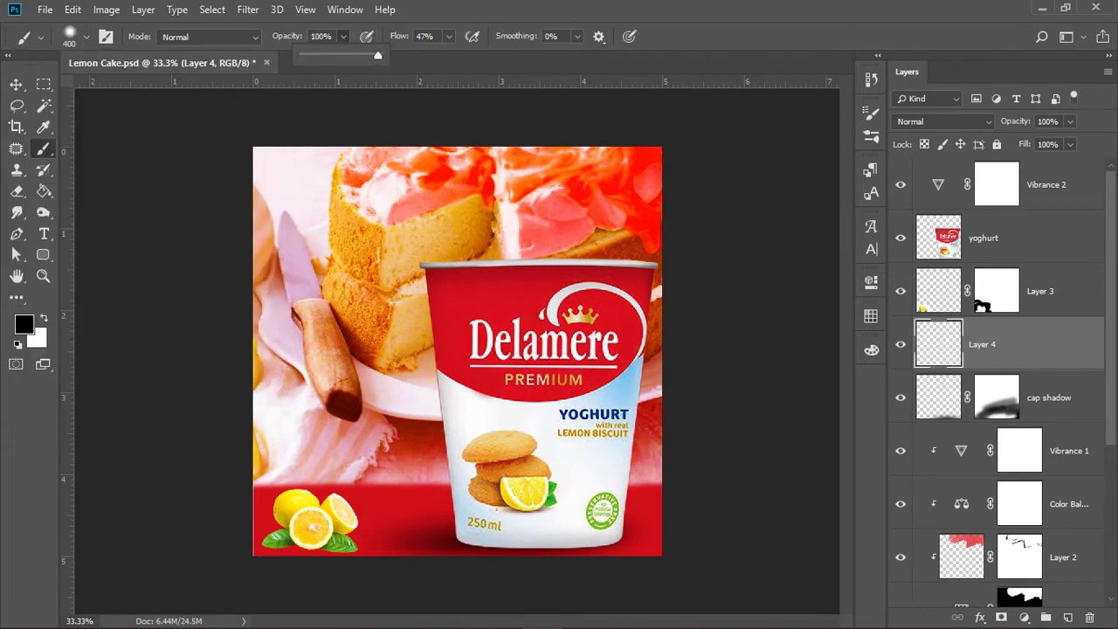
{"action": "key", "text": "ctrl+t"}
{"action": "key", "text": "ctrl+1"}
{"action": "left_click_drag", "start_coordinate": [460, 133], "coordinate": [462, 338]}
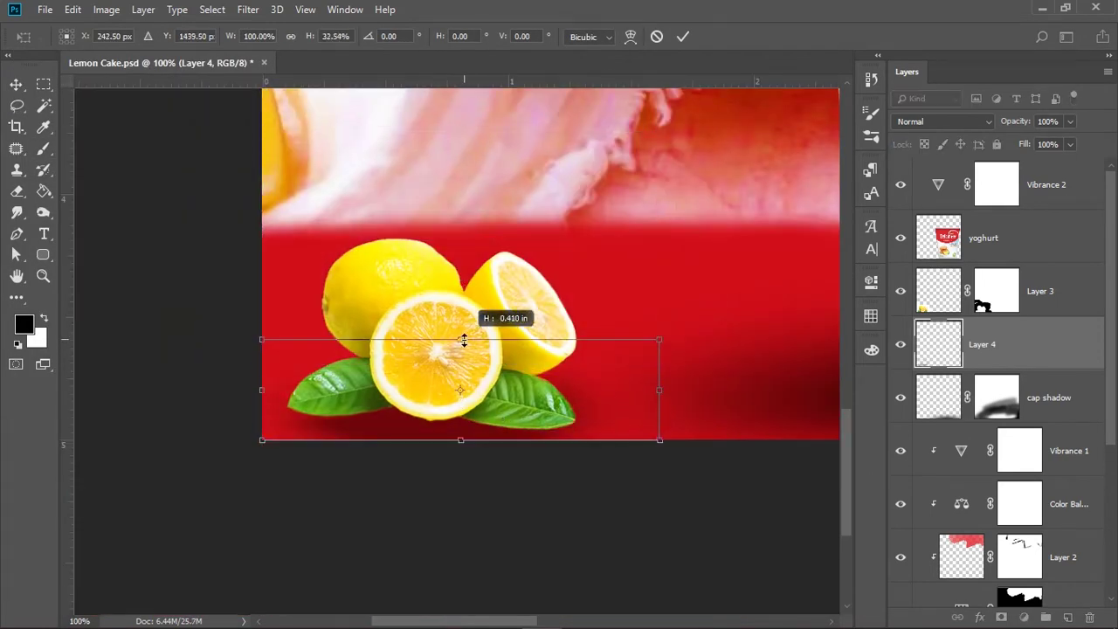
{"action": "key", "text": "Return"}
Give the shadow layer a hide-all black mask and set white as the painting colour
{"action": "key", "text": "b"}
{"action": "left_click", "coordinate": [554, 255]}
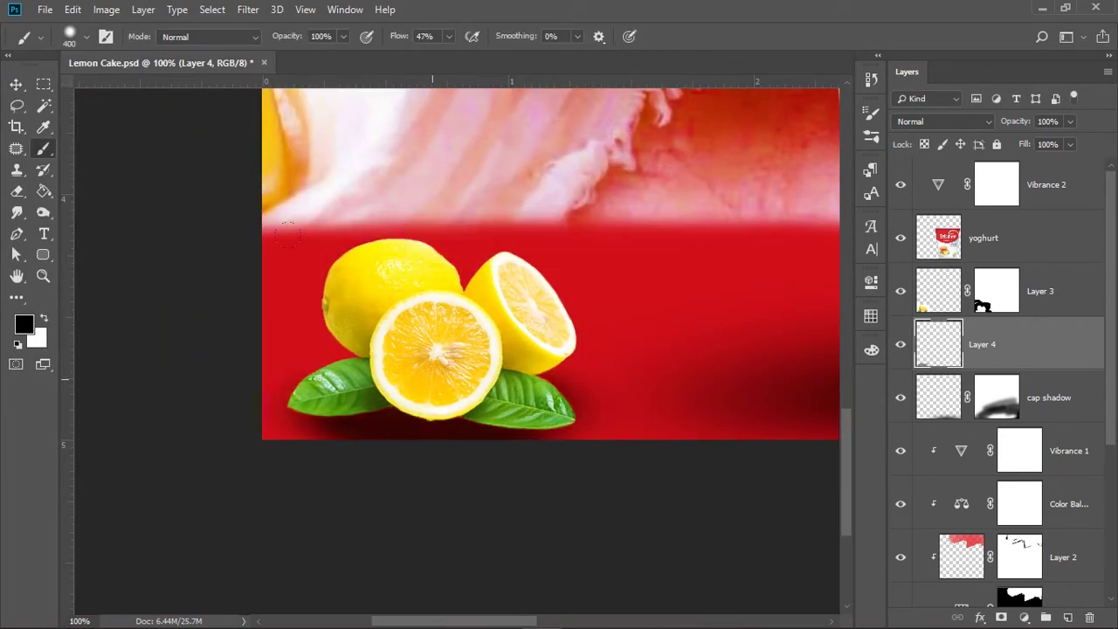
{"action": "left_click", "coordinate": [1001, 618], "text": "alt"}
{"action": "key", "text": "v"}
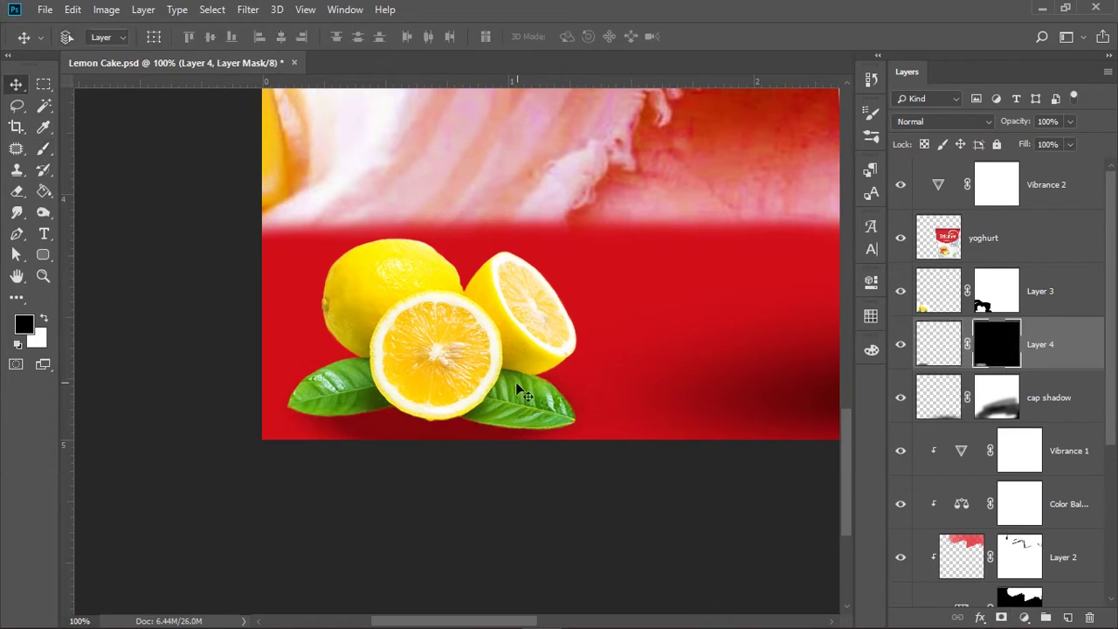
{"action": "key", "text": "b"}
{"action": "key", "text": "x"}
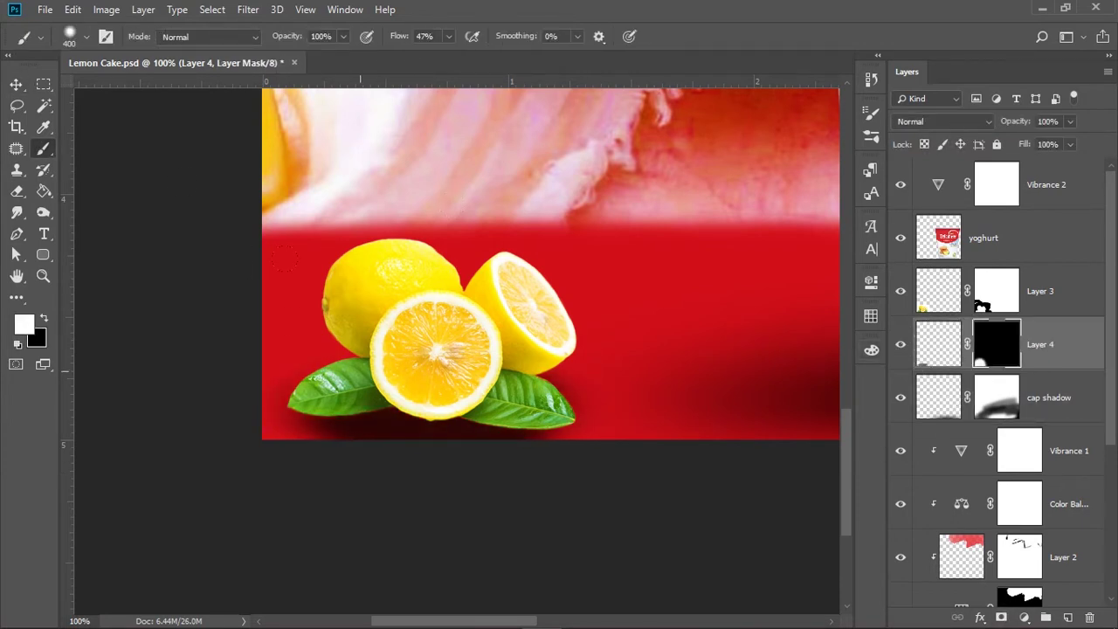
{"action": "key", "text": "ctrl+d"}
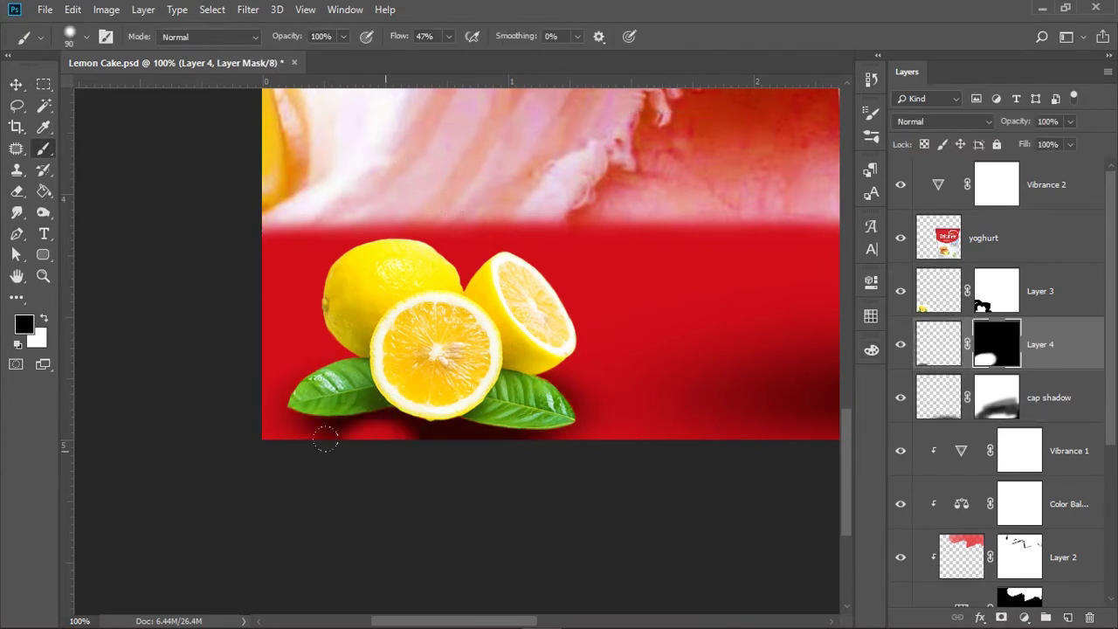
Paint white on the mask to reveal the shadow, with brush opacity at about half
{"action": "left_click_drag", "start_coordinate": [419, 304], "coordinate": [577, 385]}
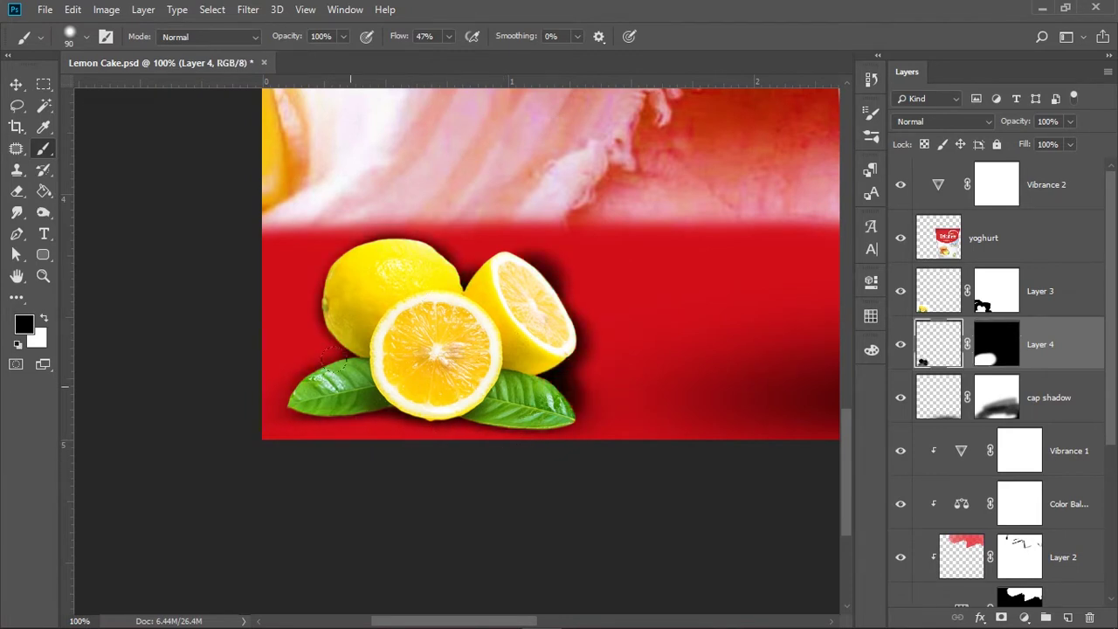
{"action": "left_click", "coordinate": [996, 344]}
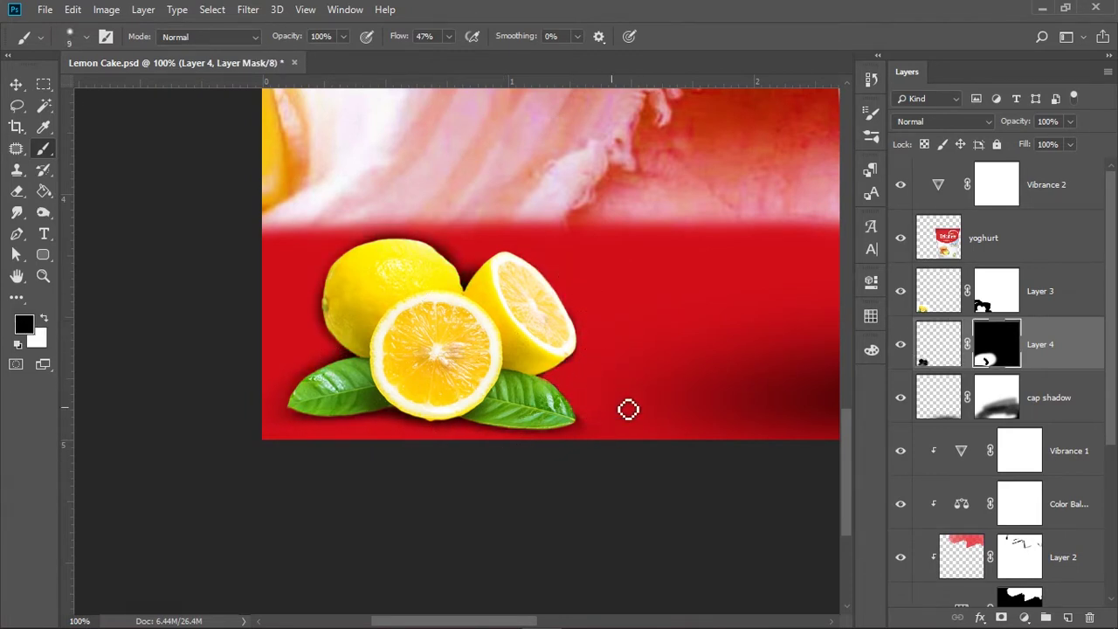
{"action": "left_click", "coordinate": [86, 36]}
{"action": "left_click_drag", "start_coordinate": [343, 36], "coordinate": [307, 71]}
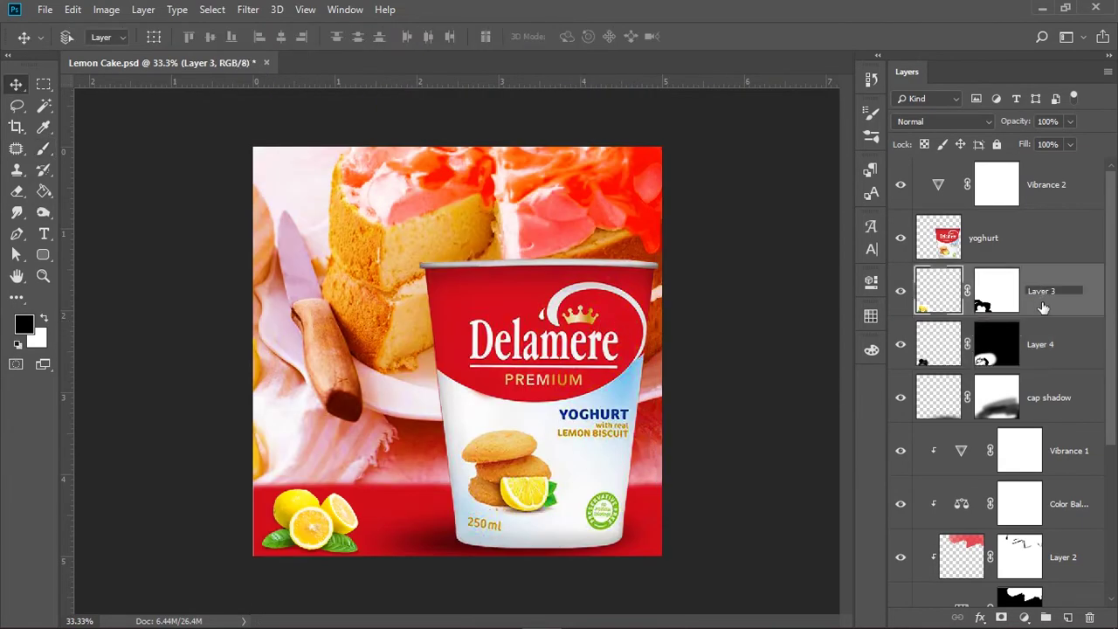
Rename the shadow layers 'lemons shadow' and 'yoghurt shadow', moving yoghurt shadow above lemons
{"action": "double_click", "coordinate": [1041, 344]}
{"action": "double_click", "coordinate": [1047, 403]}
{"action": "type", "text": "vo"}
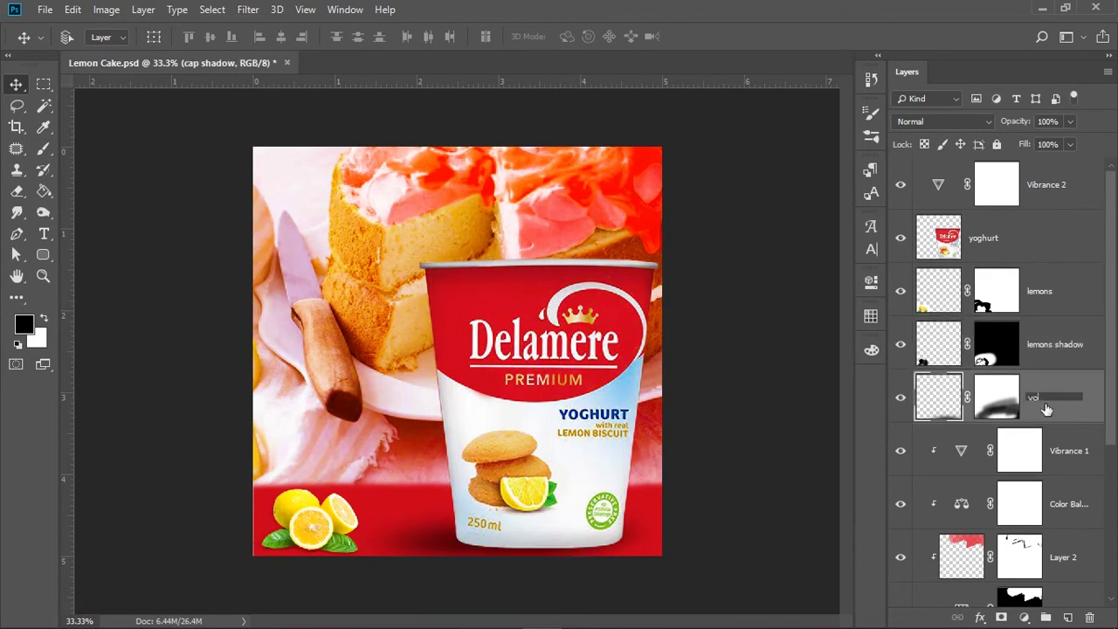
{"action": "type", "text": "dow"}
{"action": "key", "text": "Return"}
{"action": "key", "text": "ctrl+bracketright"}
{"action": "key", "text": "ctrl+bracketright"}
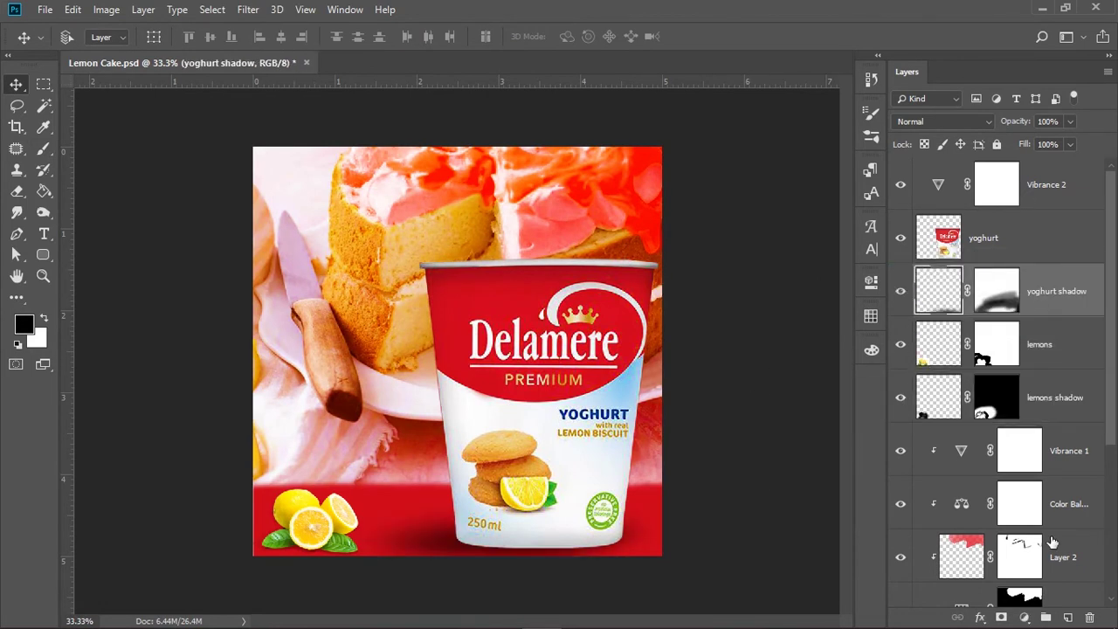